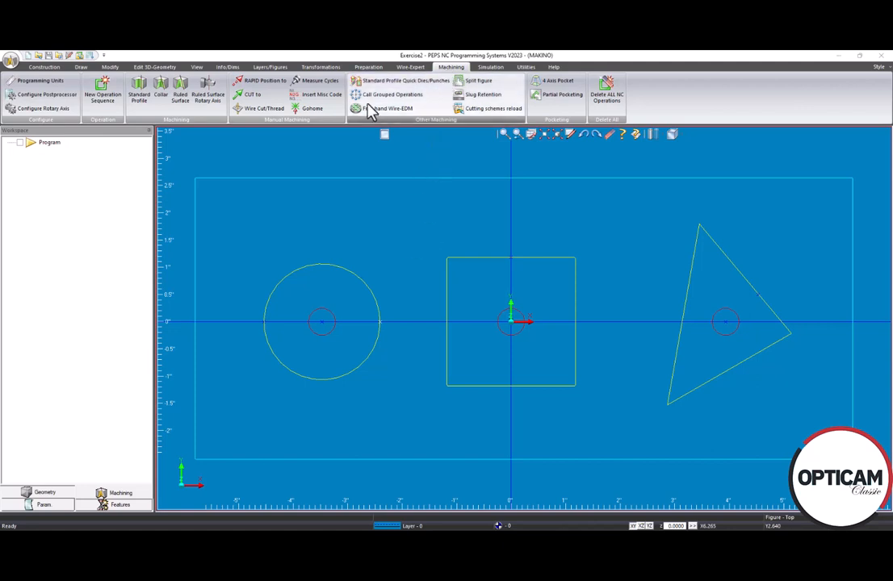
Start a Standard Profile operation and define a rectangular billet from the plate outline's lower-left and upper-right corners, with thickness 1
{"action": "left_click", "coordinate": [140, 97]}
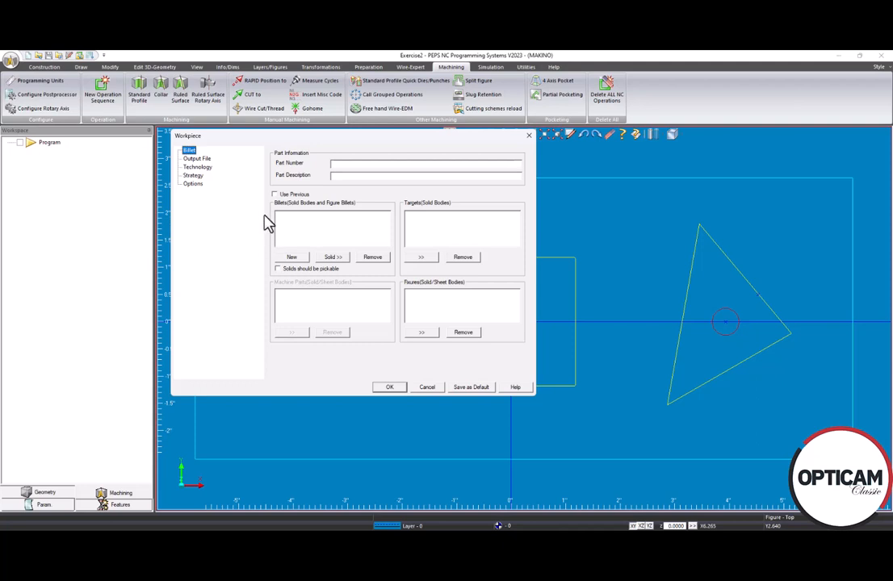
{"action": "left_click", "coordinate": [292, 257]}
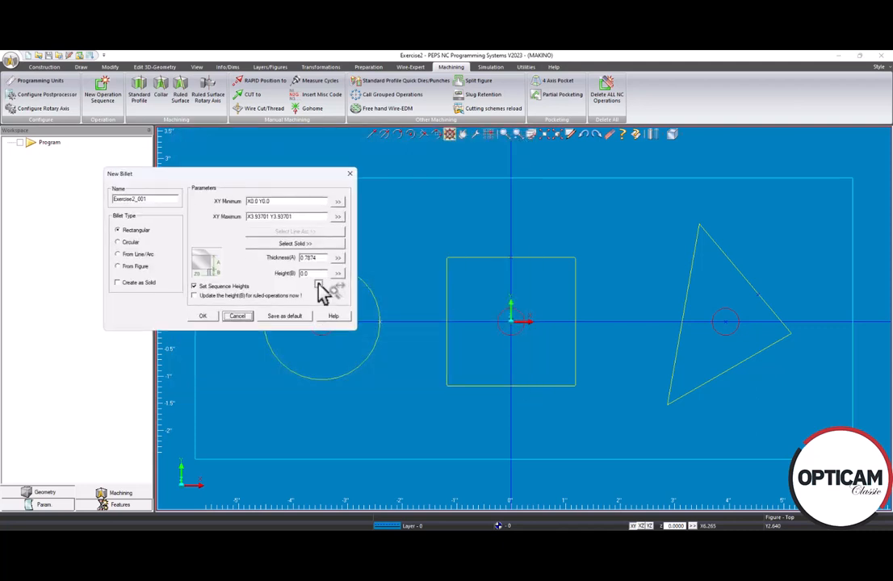
{"action": "left_click", "coordinate": [342, 204]}
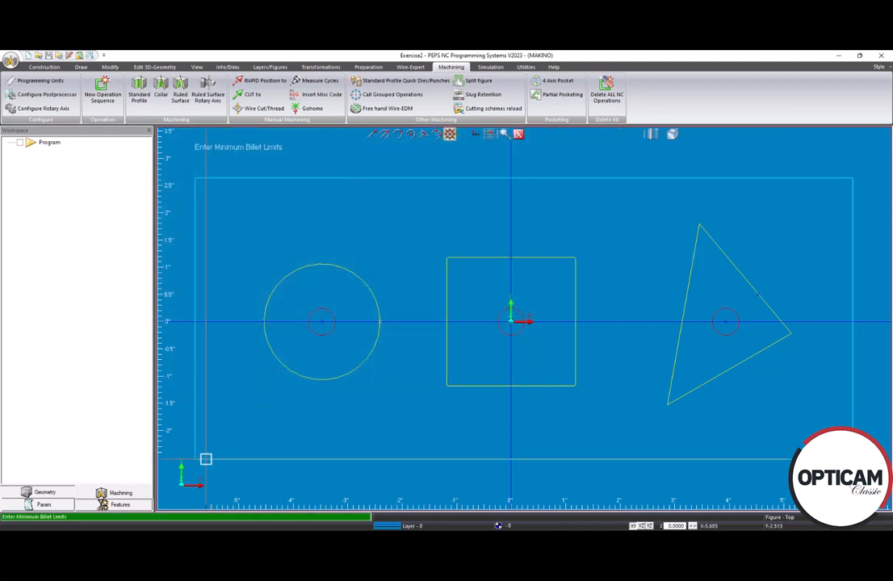
{"action": "left_click", "coordinate": [200, 459]}
{"action": "left_click", "coordinate": [343, 222]}
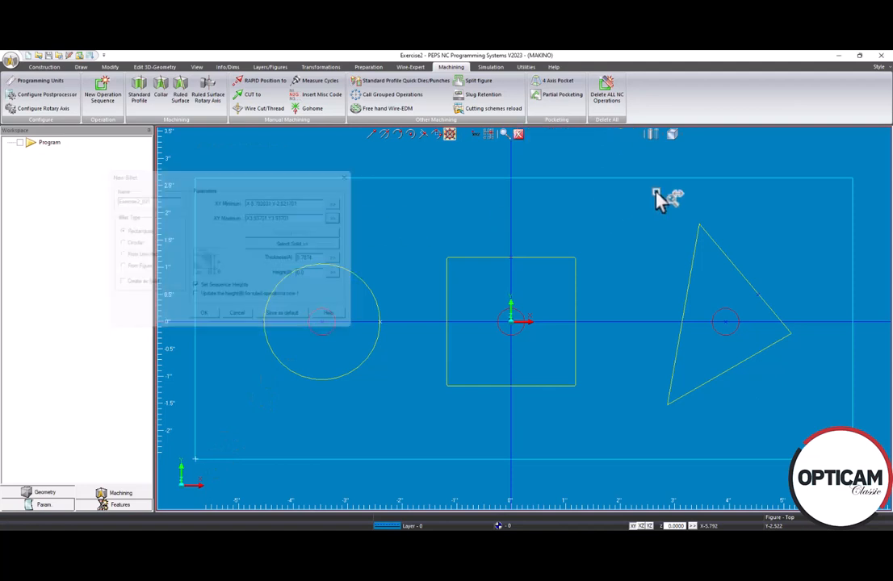
{"action": "left_click", "coordinate": [796, 179]}
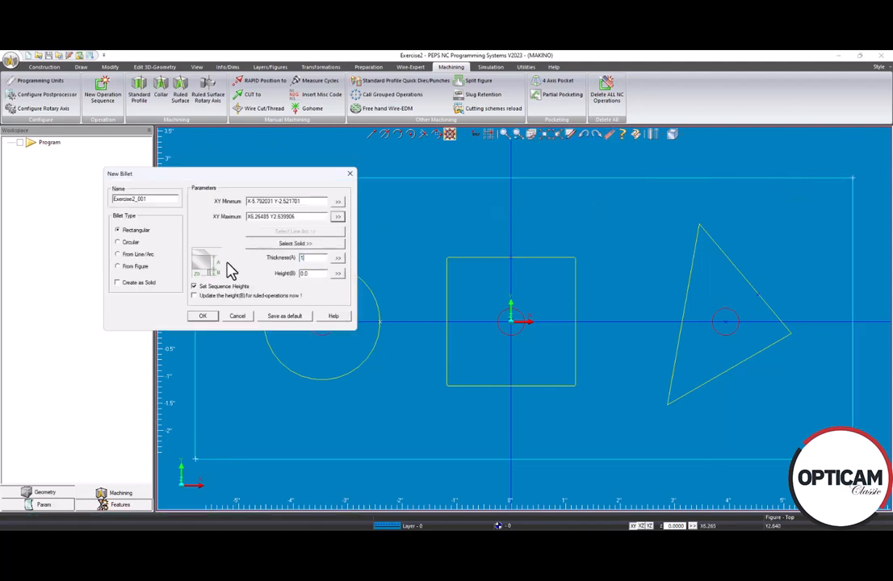
{"action": "left_click", "coordinate": [202, 315]}
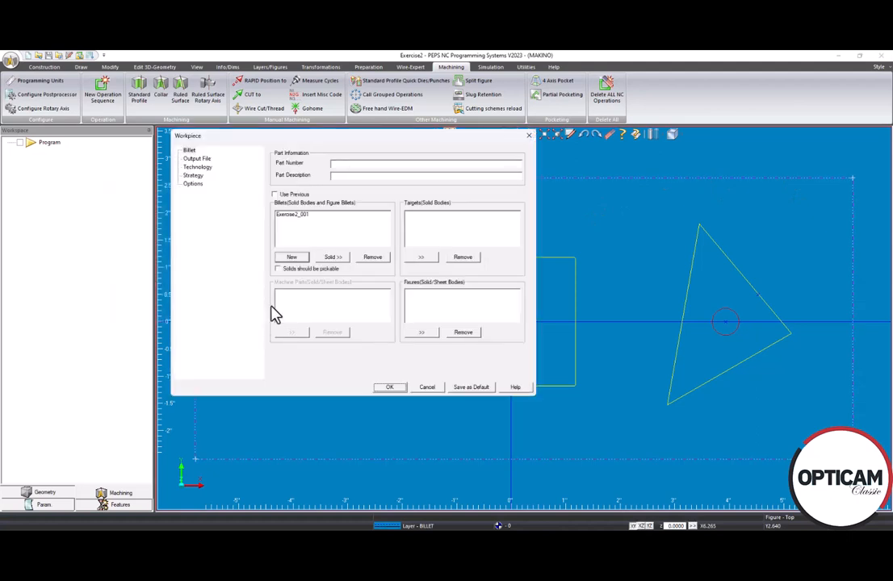
Review the workpiece's output file and technology settings, and accept the workpiece setup
{"action": "left_click", "coordinate": [200, 160]}
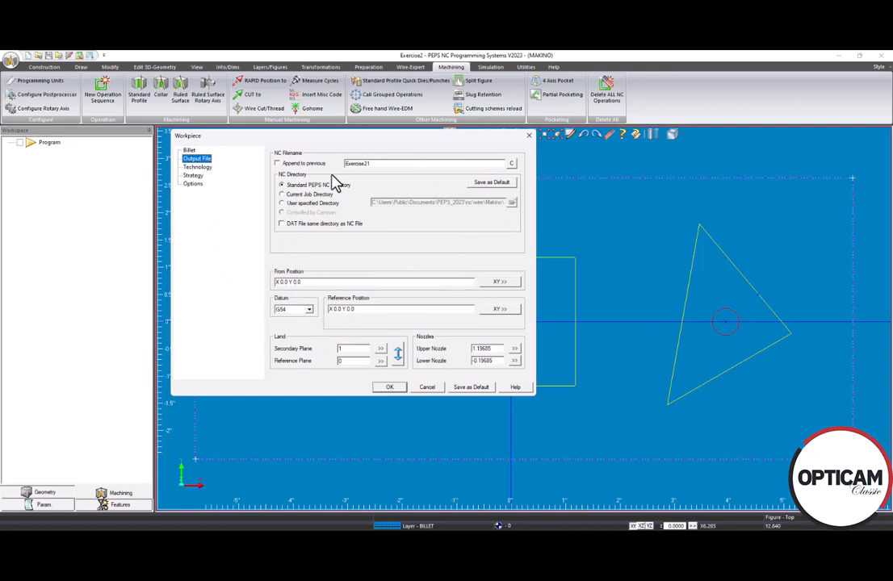
{"action": "left_click_drag", "start_coordinate": [281, 134], "coordinate": [195, 131]}
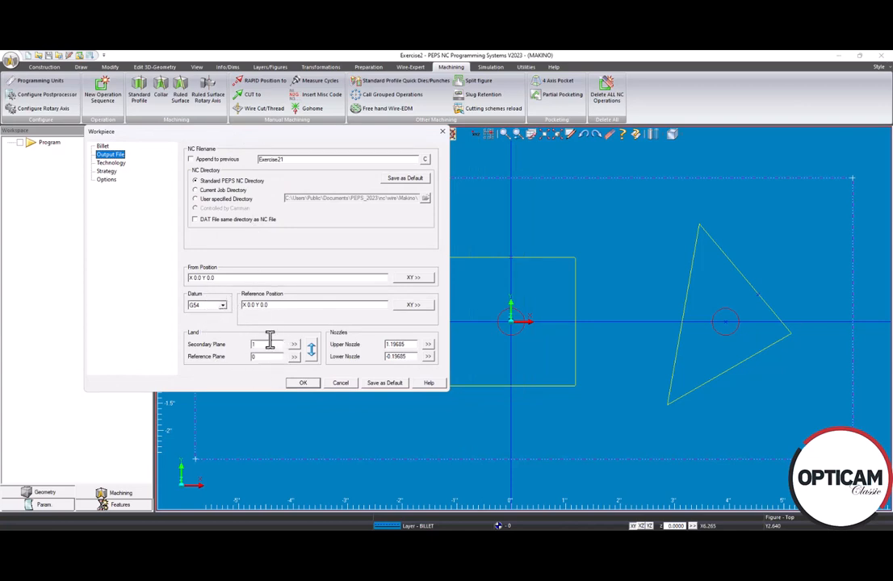
{"action": "left_click", "coordinate": [126, 162]}
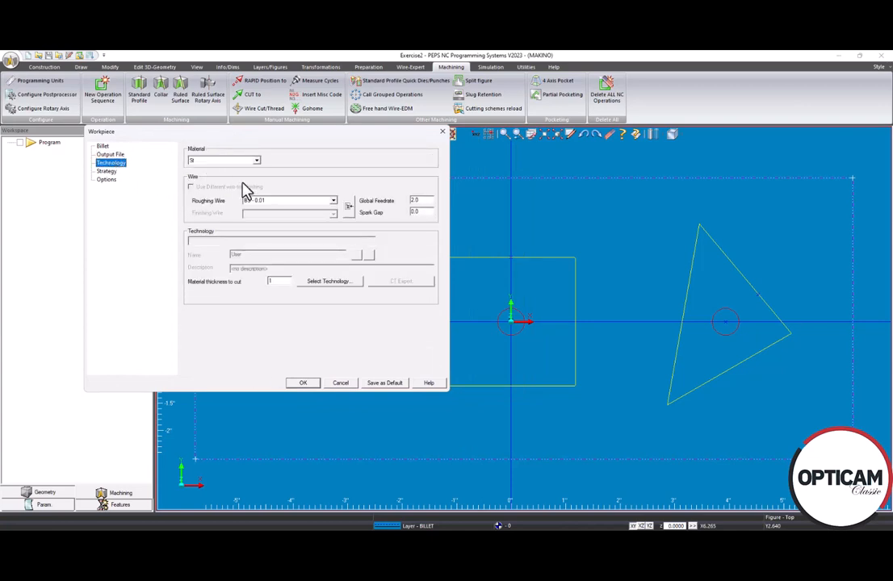
{"action": "left_click", "coordinate": [302, 384]}
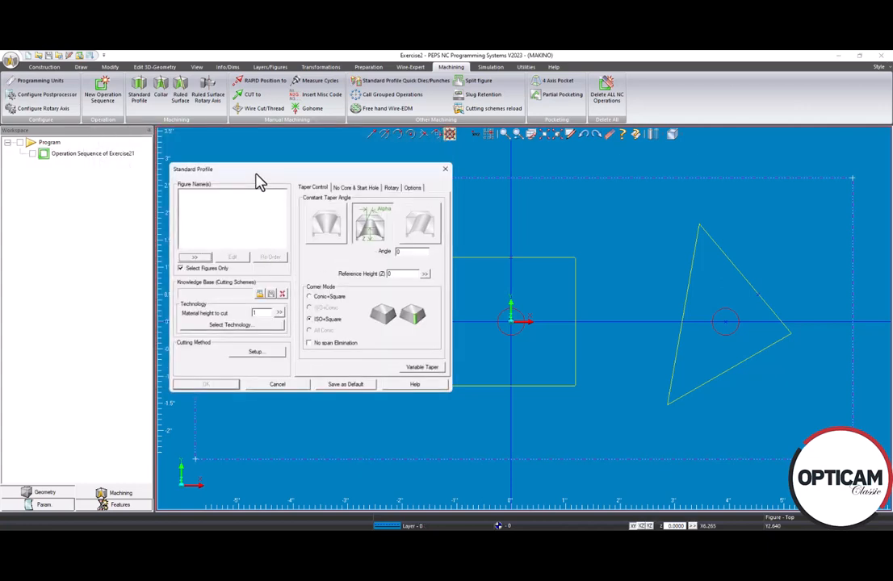
Select the large circle as the figure for the standard profile
{"action": "left_click_drag", "start_coordinate": [258, 179], "coordinate": [236, 174]}
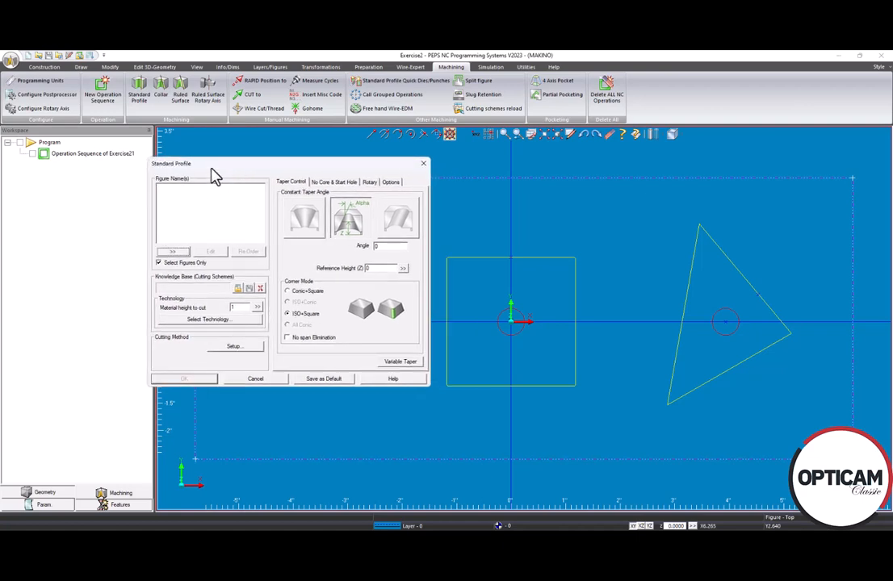
{"action": "left_click", "coordinate": [174, 252]}
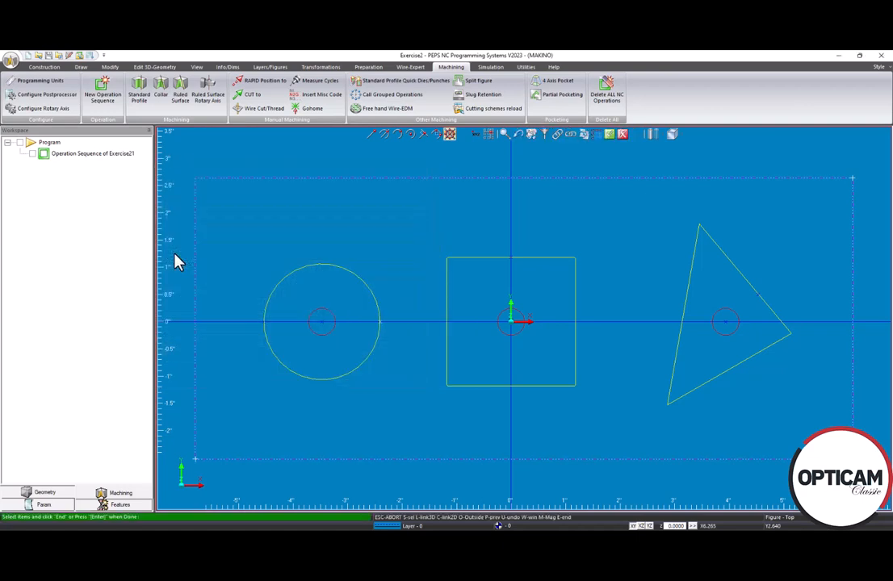
{"action": "left_click", "coordinate": [278, 365]}
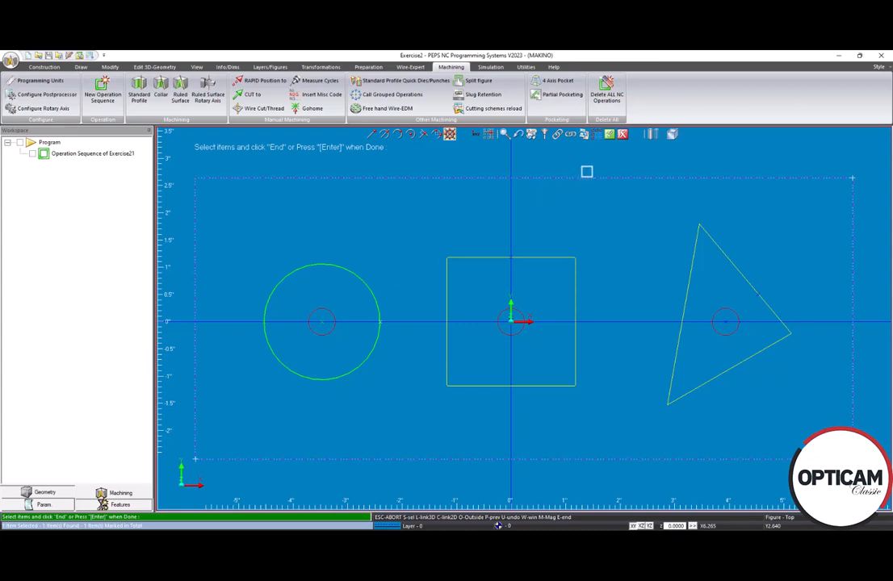
{"action": "left_click", "coordinate": [611, 135]}
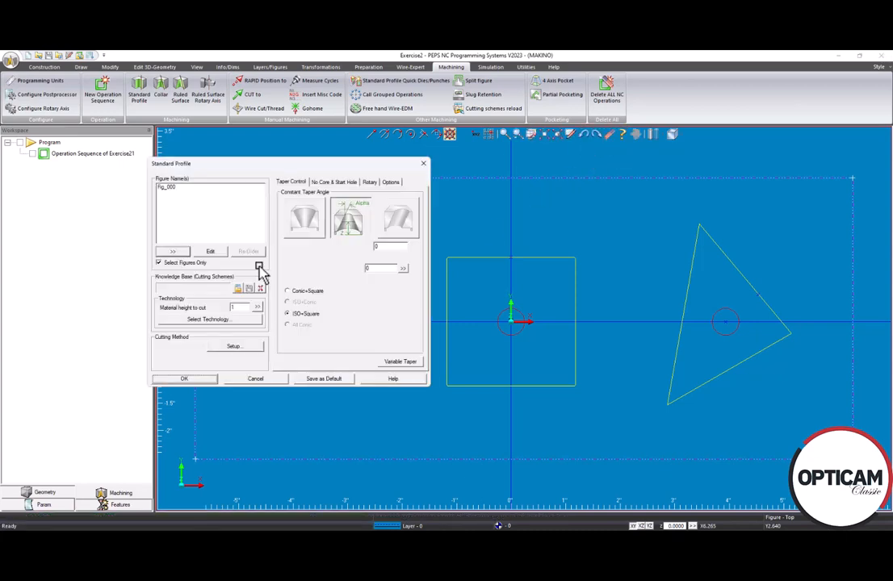
Load cutting technology for the circle's profile with High Precision, Type: DSC, Position: Close nozzle characteristics and the Finish 8 machining process
{"action": "left_click", "coordinate": [207, 320]}
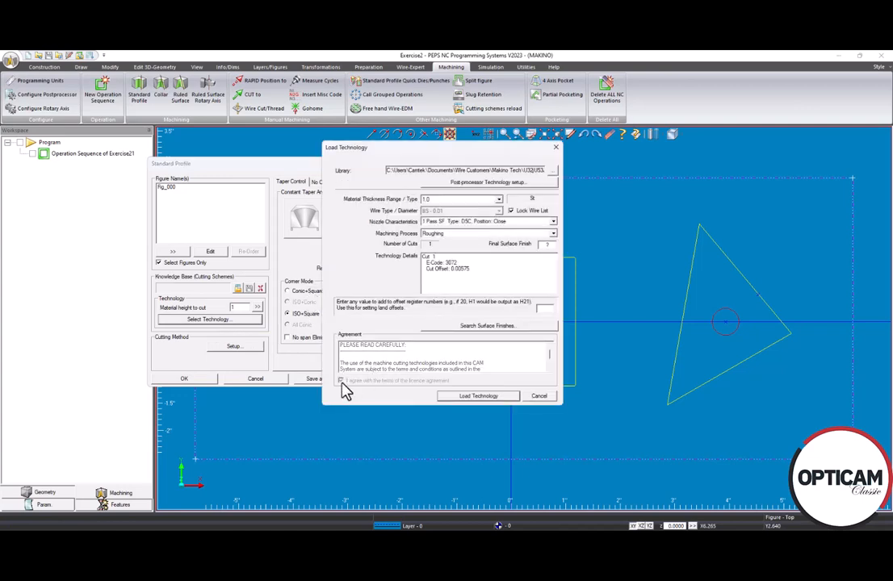
{"action": "left_click", "coordinate": [553, 221]}
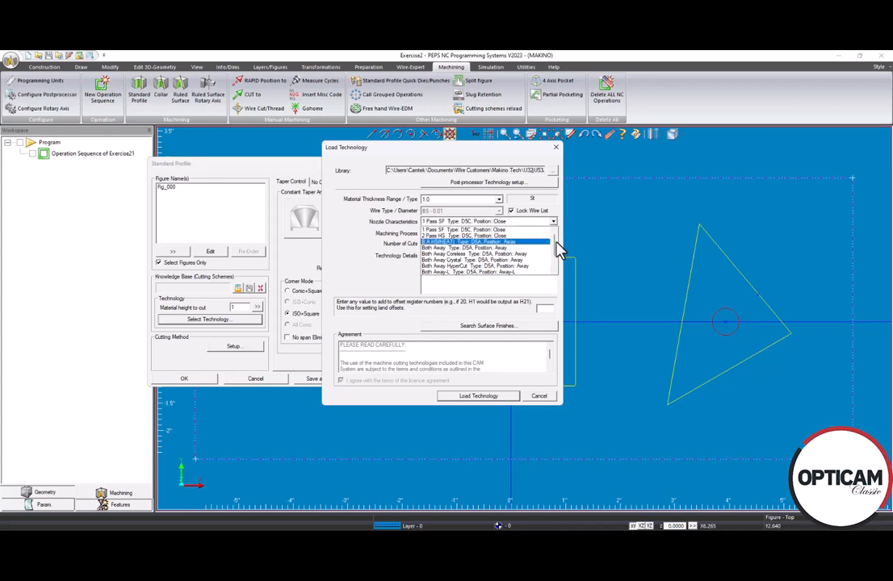
{"action": "left_click_drag", "start_coordinate": [555, 242], "coordinate": [555, 256]}
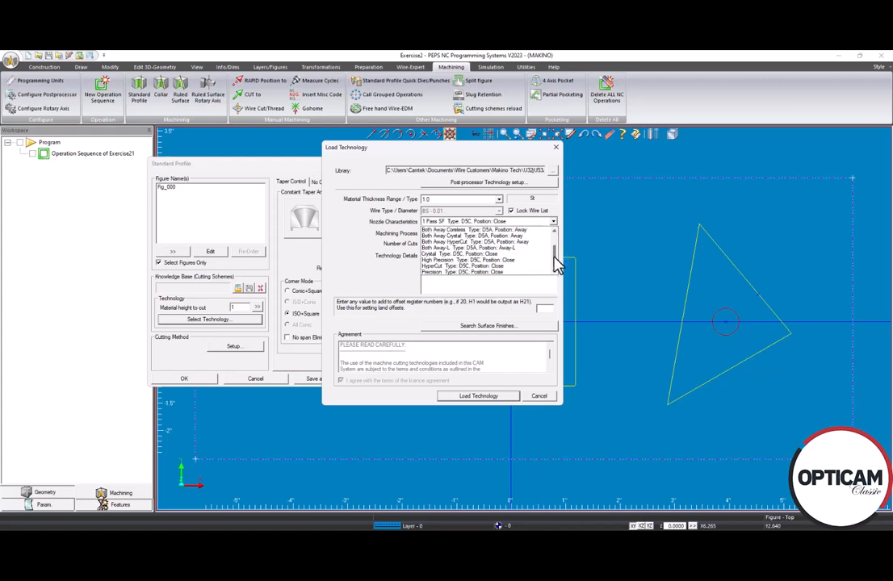
{"action": "left_click", "coordinate": [464, 260]}
{"action": "left_click", "coordinate": [464, 234]}
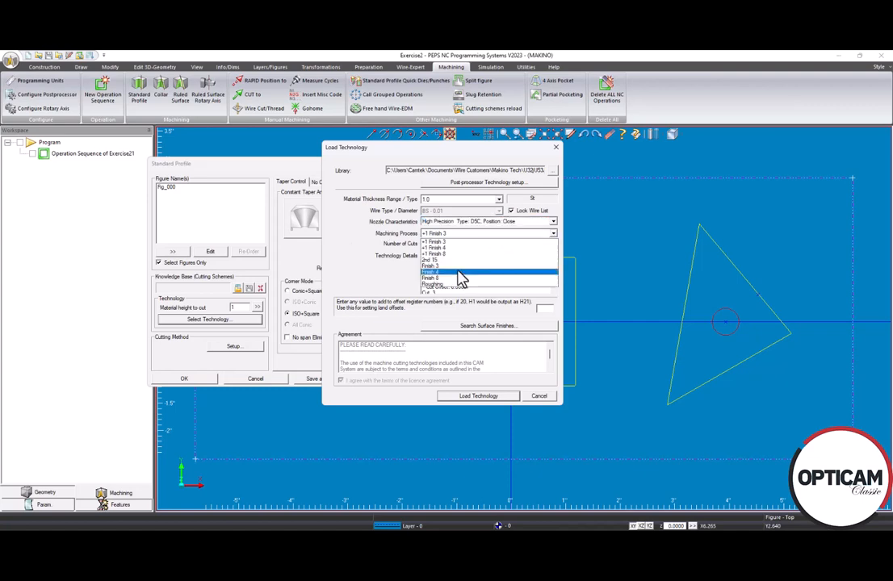
{"action": "left_click", "coordinate": [453, 279]}
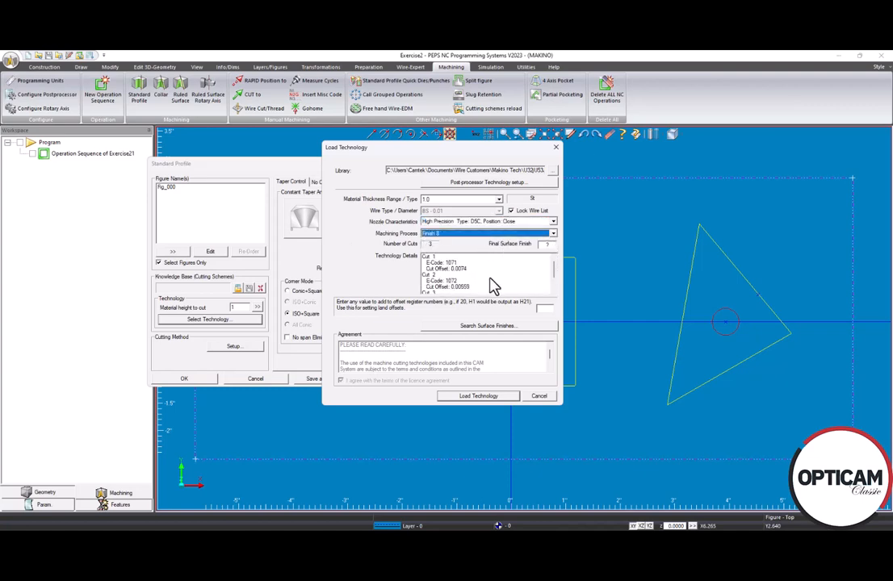
{"action": "left_click", "coordinate": [478, 396]}
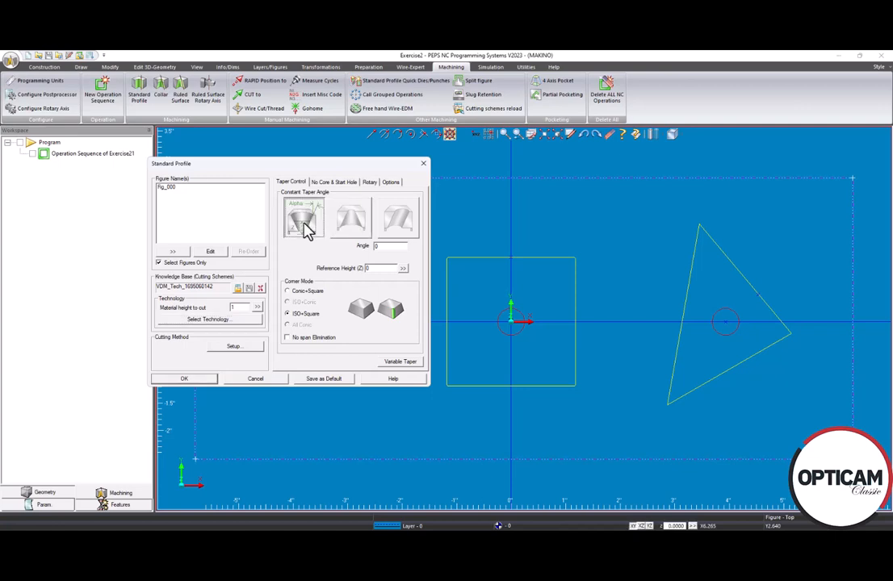
Apply the upward-widening constant taper to the circle's profile with an angle of 5
{"action": "left_click", "coordinate": [402, 232]}
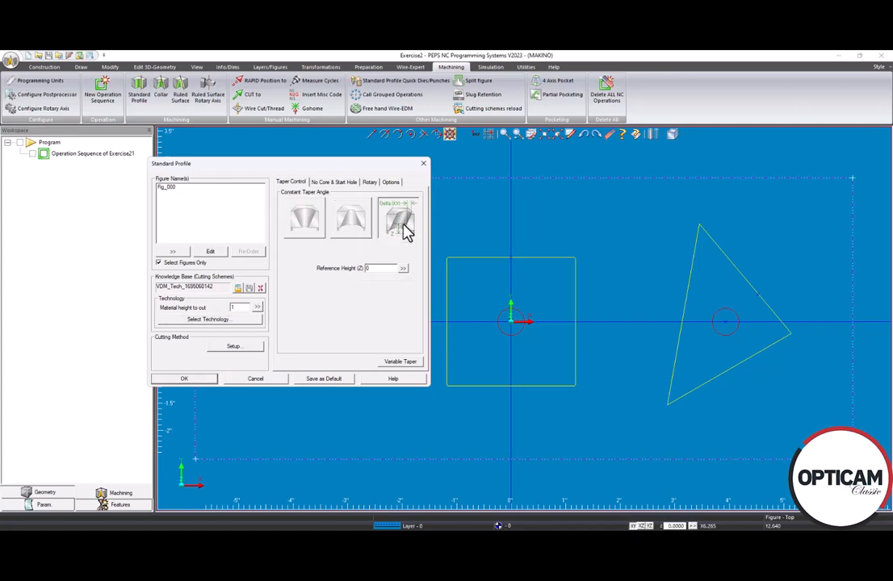
{"action": "left_click", "coordinate": [305, 223]}
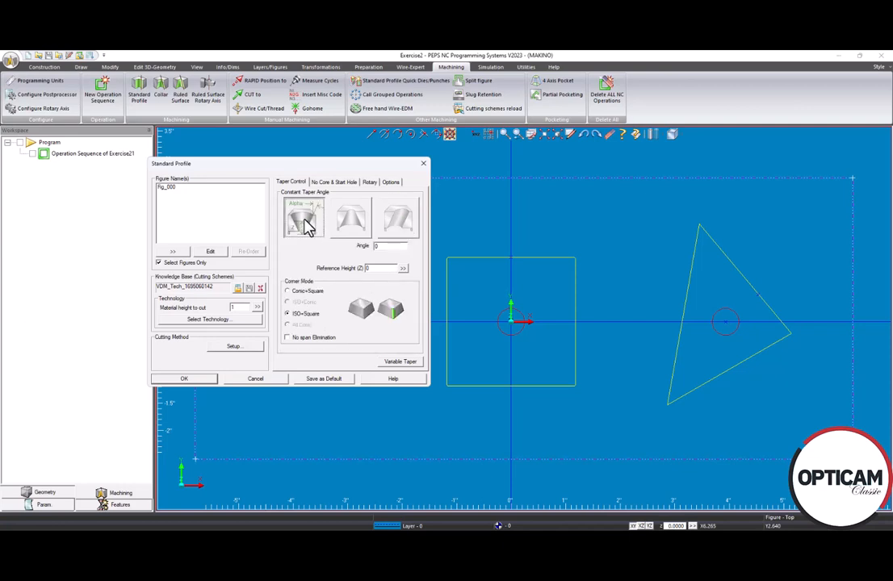
{"action": "left_click", "coordinate": [388, 249]}
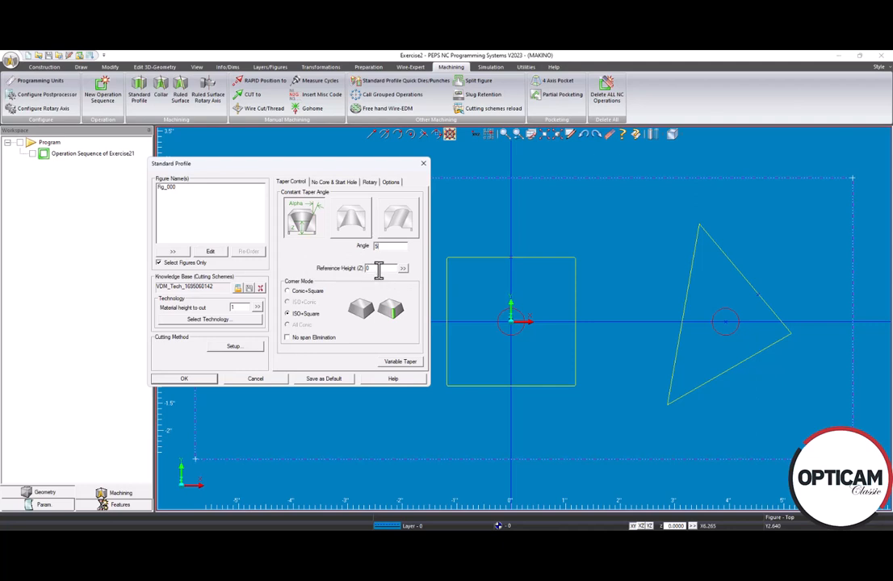
Review the cut control and tagging settings for the circle's profile, accept them, and create the profile operation
{"action": "left_click", "coordinate": [232, 347]}
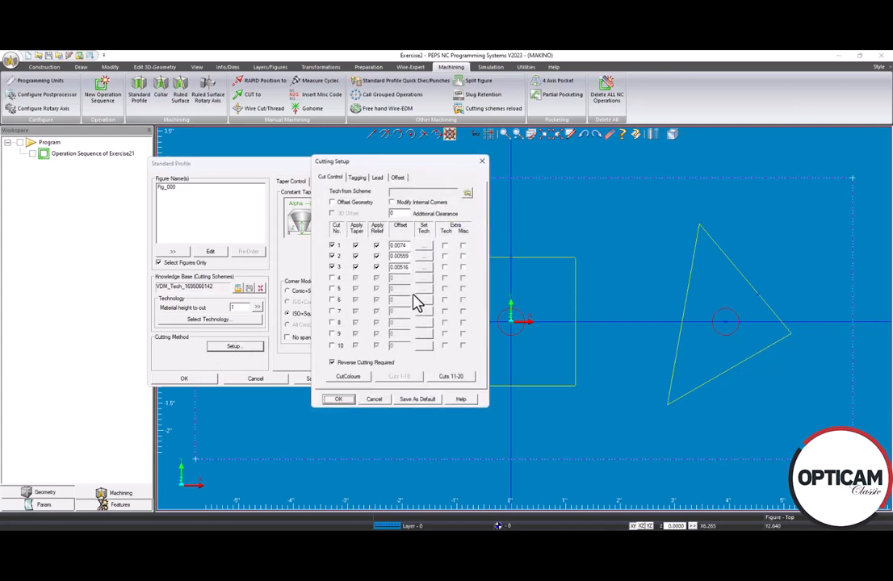
{"action": "left_click", "coordinate": [356, 179]}
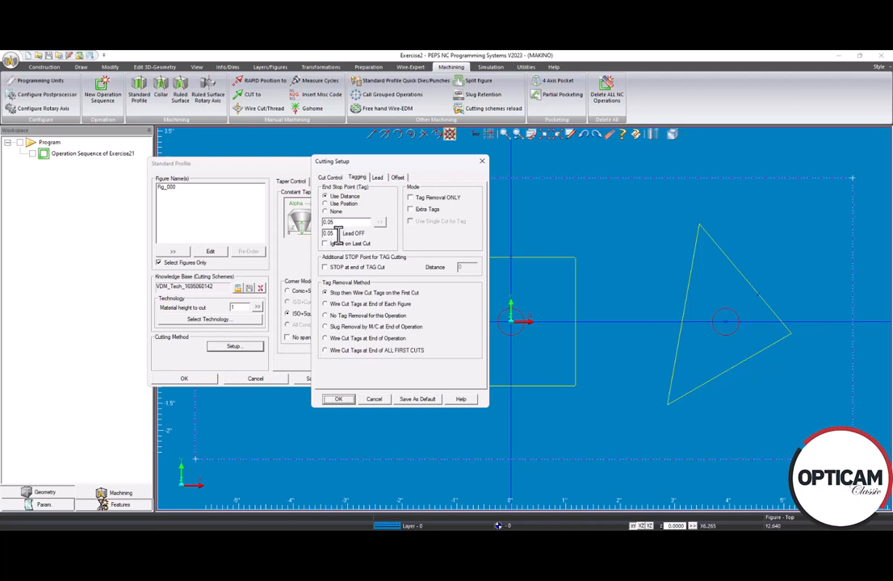
{"action": "left_click", "coordinate": [341, 400]}
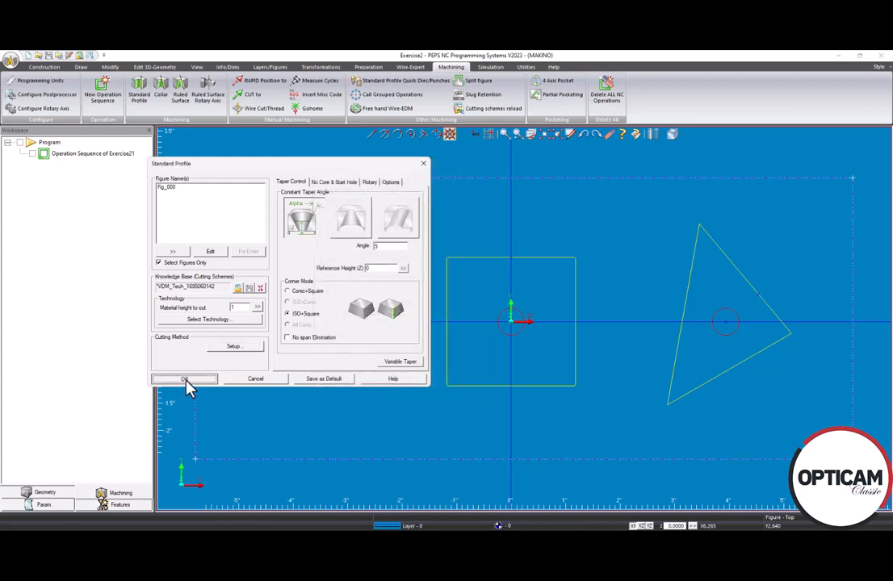
{"action": "left_click", "coordinate": [186, 381]}
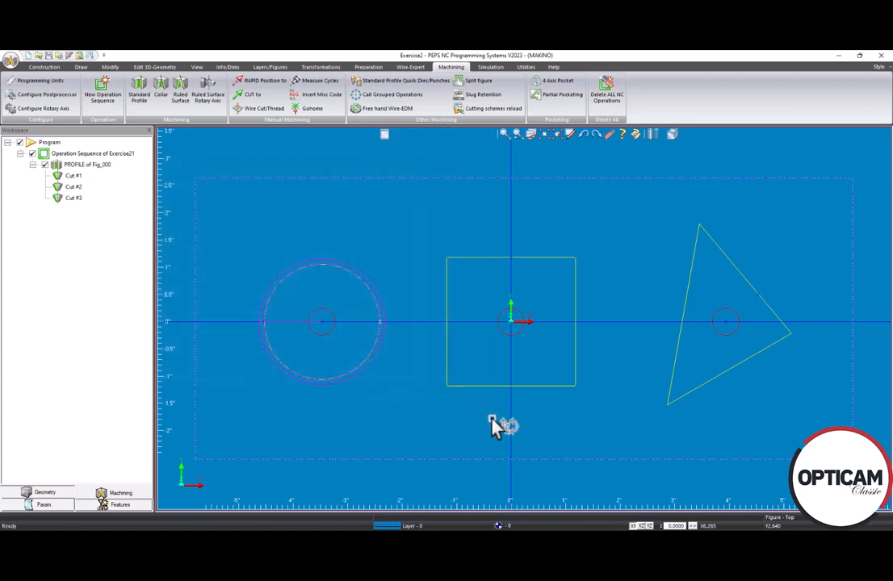
Inspect the circle's taper from the side and set the profile operation's reference height (Z) to 1
{"action": "left_click_drag", "start_coordinate": [495, 423], "coordinate": [500, 333]}
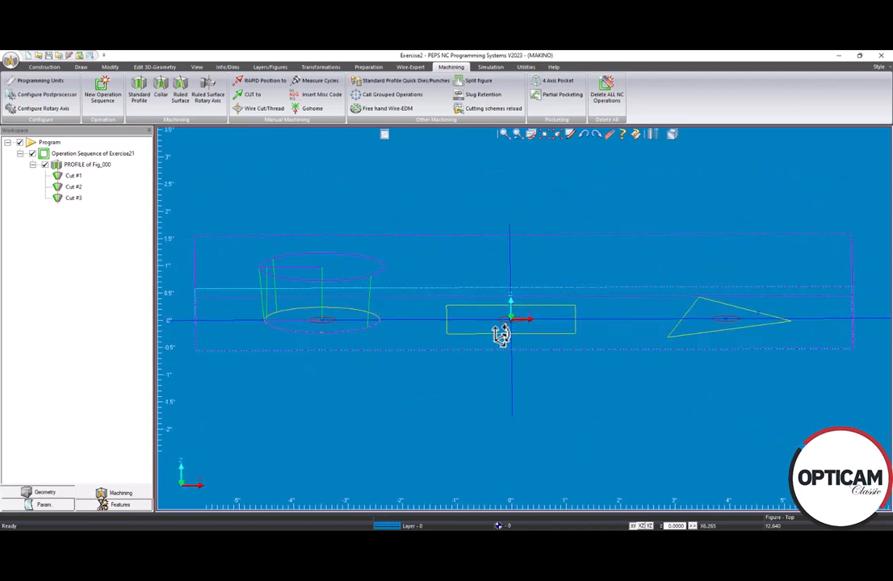
{"action": "scroll", "coordinate": [294, 276], "scroll_direction": "up", "scroll_amount": 2}
{"action": "scroll", "coordinate": [295, 277], "scroll_direction": "up", "scroll_amount": 2}
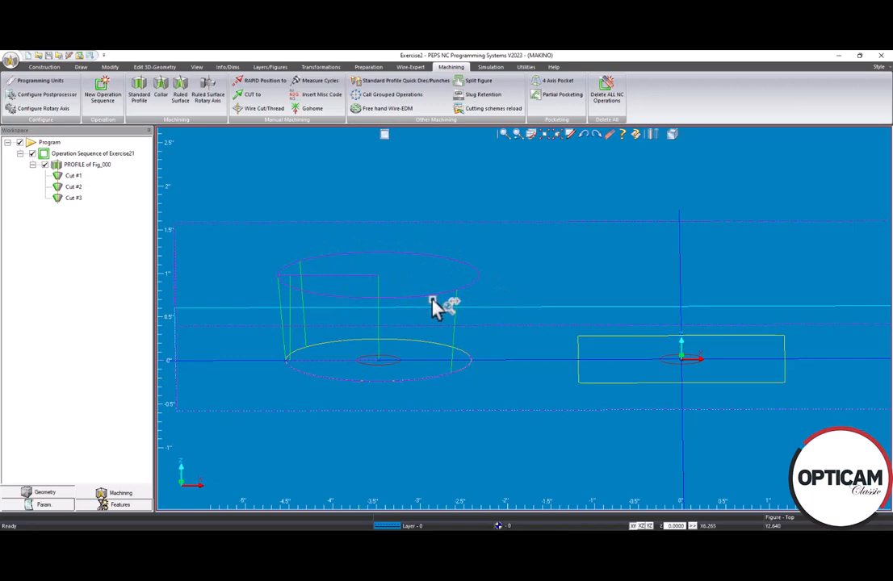
{"action": "double_click", "coordinate": [71, 164]}
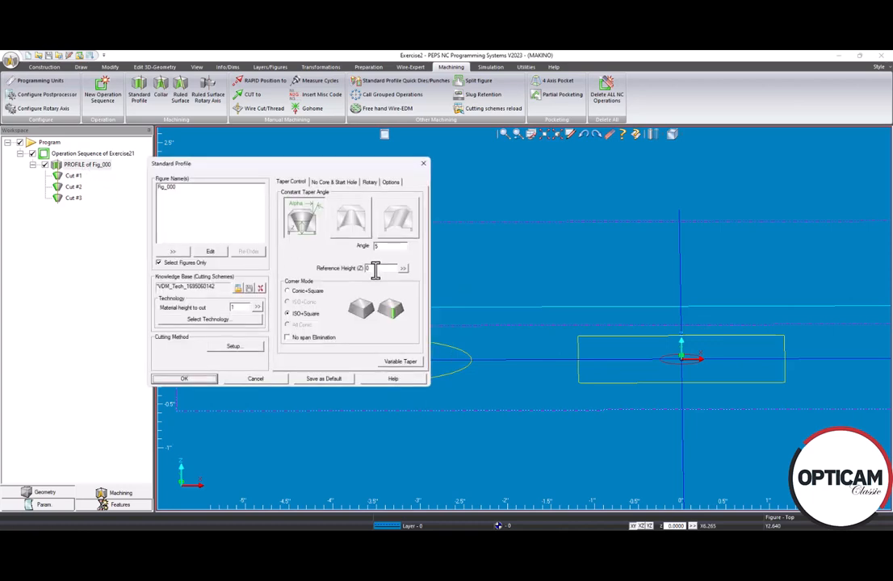
{"action": "left_click_drag", "start_coordinate": [376, 271], "coordinate": [328, 269]}
{"action": "type", "text": "1"}
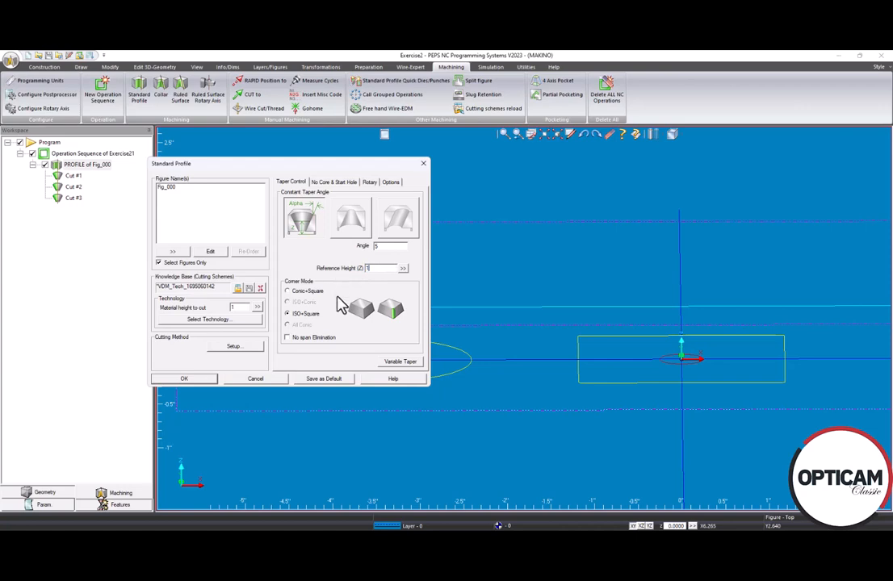
{"action": "left_click", "coordinate": [196, 379]}
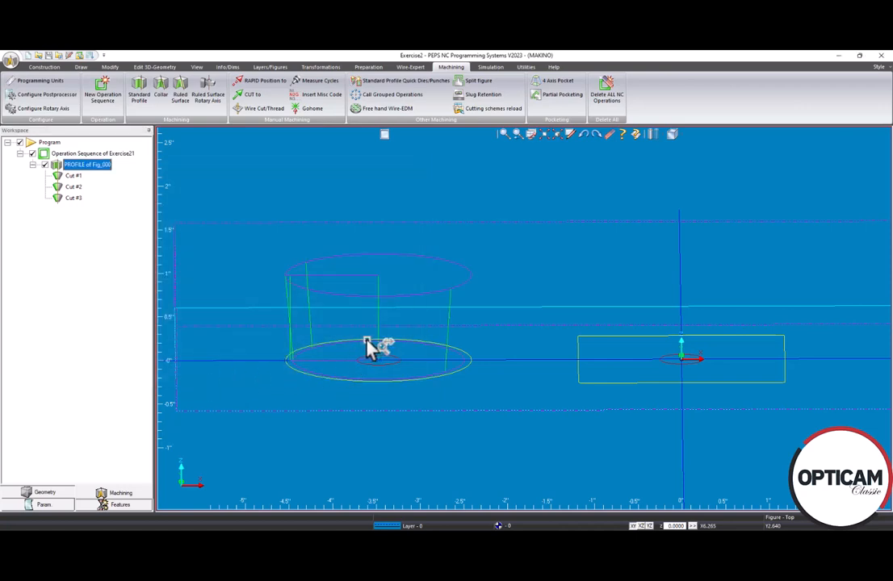
Clear the Lead OFF value in the circle profile's tagging settings and accept the updated operation
{"action": "scroll", "coordinate": [391, 341], "scroll_direction": "down", "scroll_amount": 1}
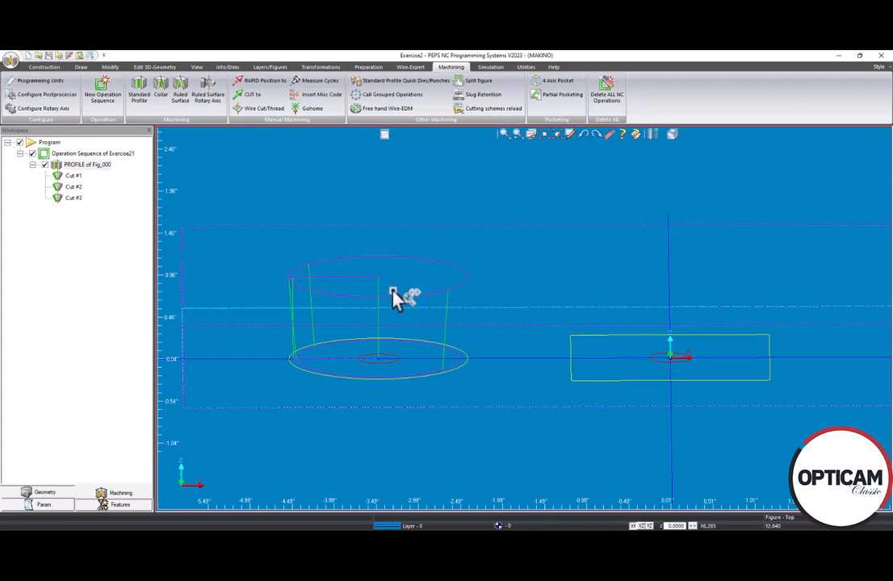
{"action": "scroll", "coordinate": [398, 299], "scroll_direction": "up", "scroll_amount": 3}
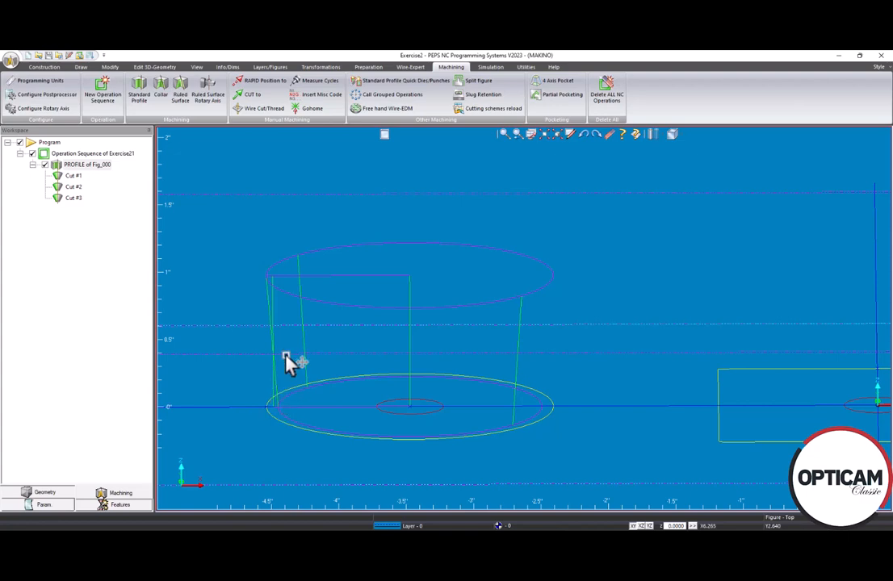
{"action": "double_click", "coordinate": [60, 167]}
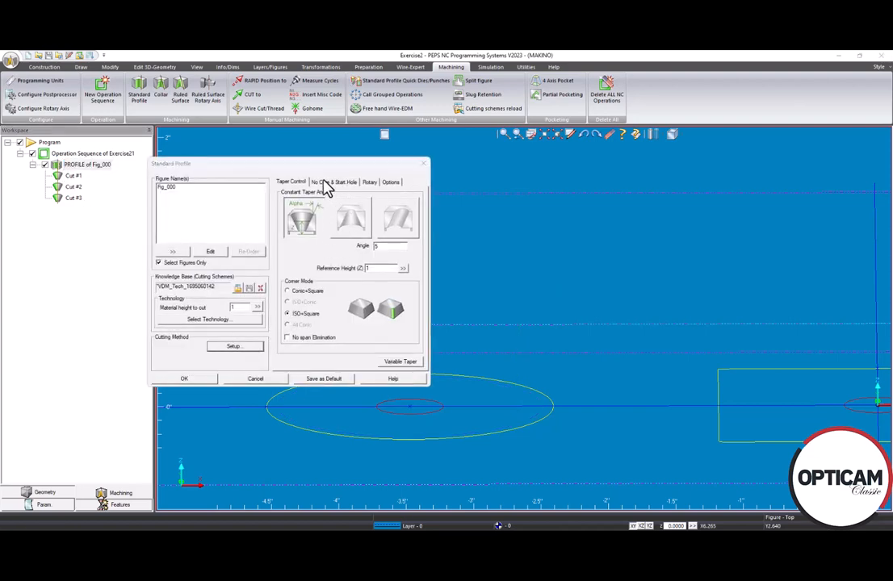
{"action": "left_click", "coordinate": [358, 178]}
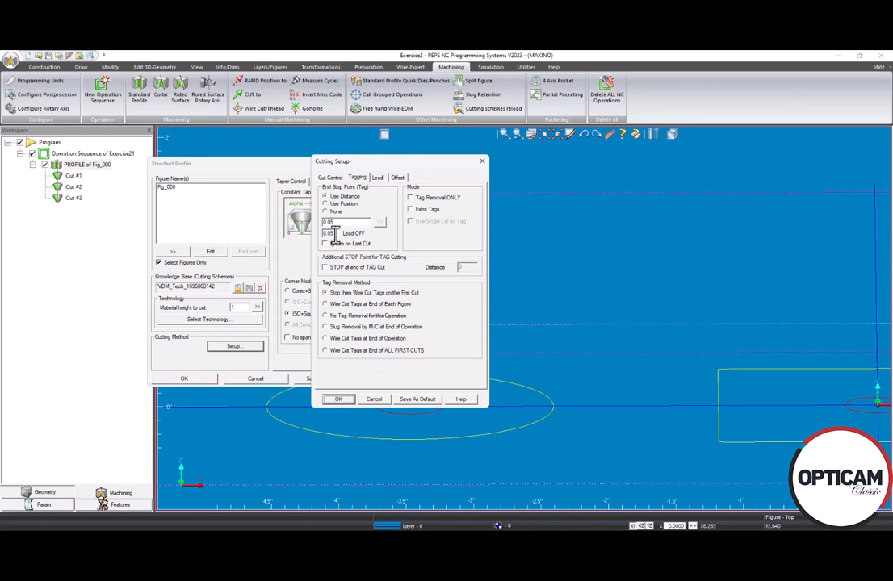
{"action": "left_click_drag", "start_coordinate": [335, 233], "coordinate": [311, 233]}
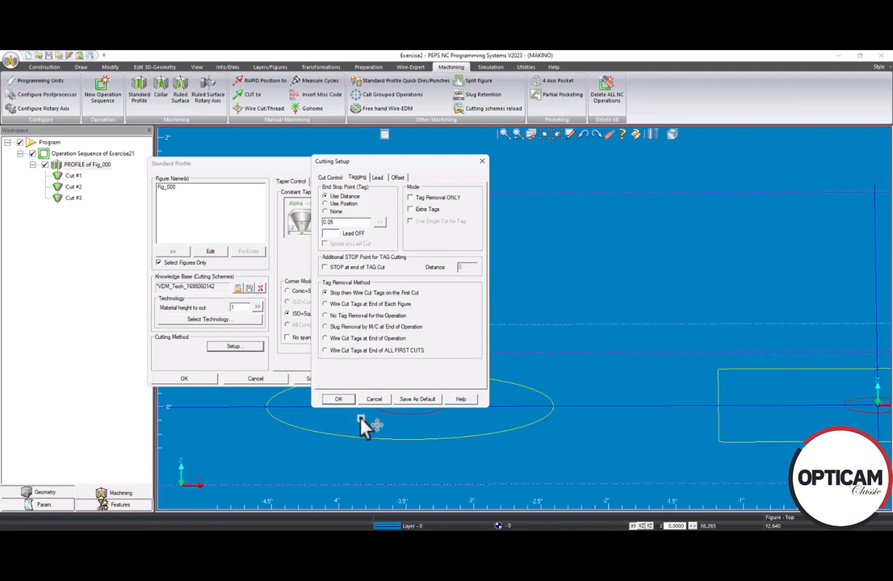
{"action": "left_click", "coordinate": [339, 400]}
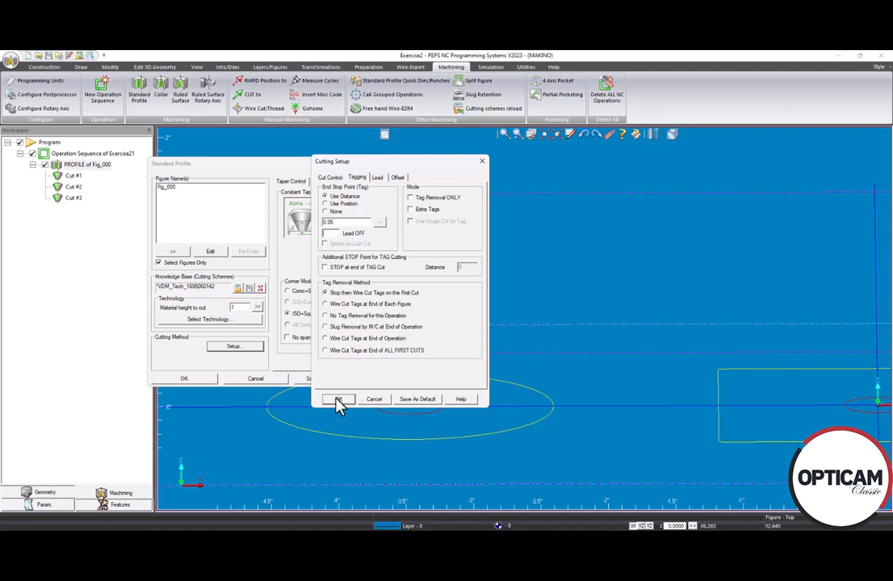
{"action": "left_click", "coordinate": [185, 379]}
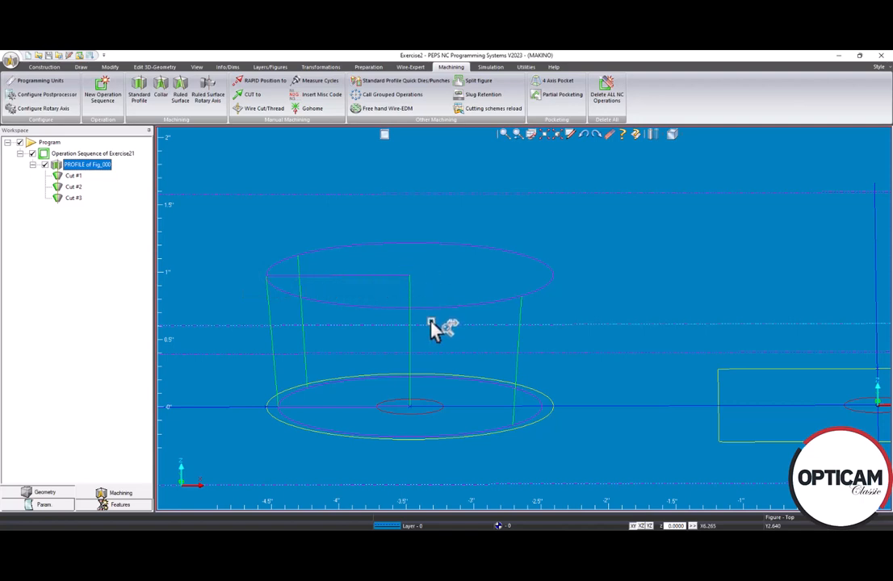
Compare the circle's taper settings with the untitled ACVISION session, choosing the upward-widening taper with angle 5 there, and return to Exercise2
{"action": "scroll", "coordinate": [435, 327], "scroll_direction": "down", "scroll_amount": 2}
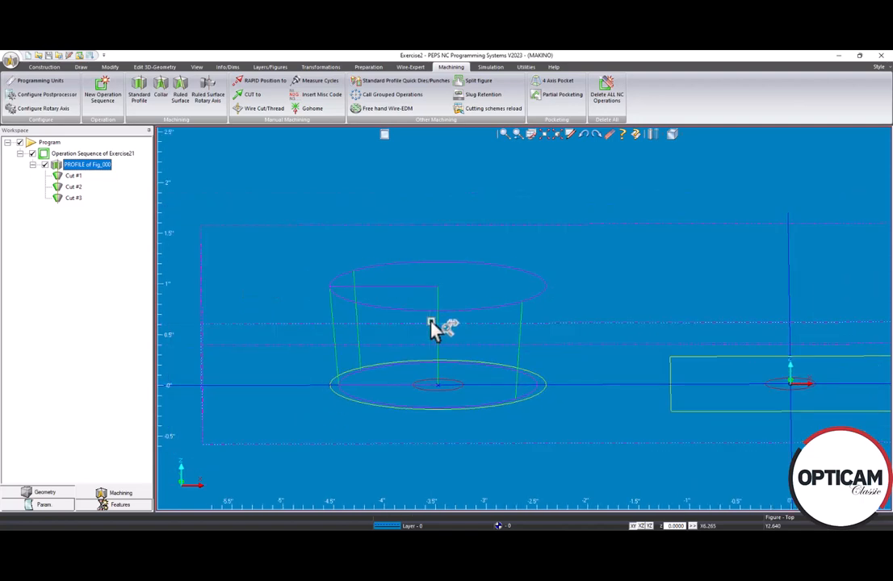
{"action": "double_click", "coordinate": [69, 167]}
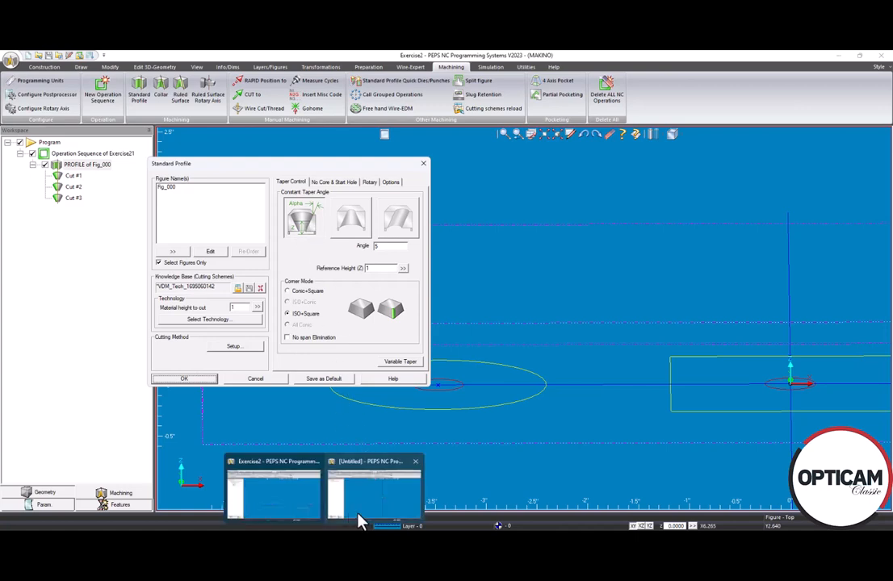
{"action": "left_click", "coordinate": [361, 517]}
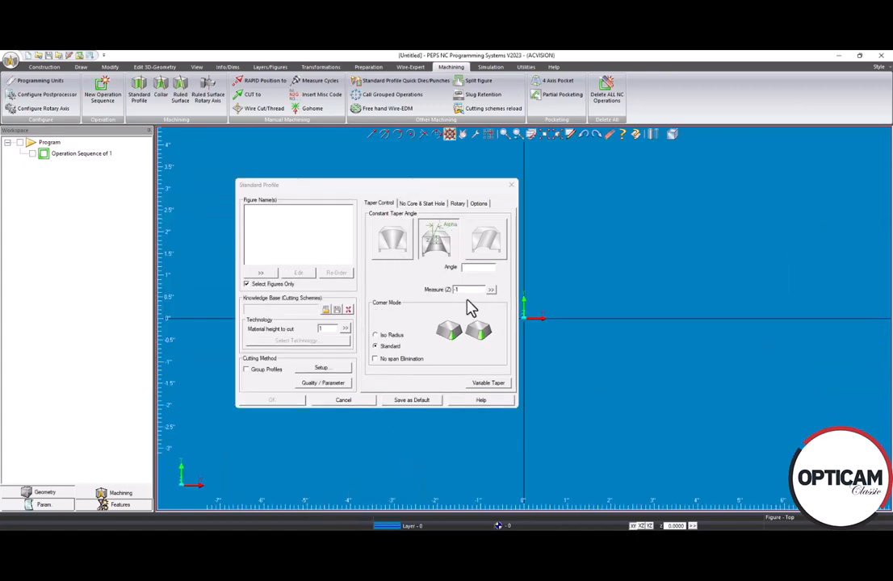
{"action": "left_click", "coordinate": [395, 251]}
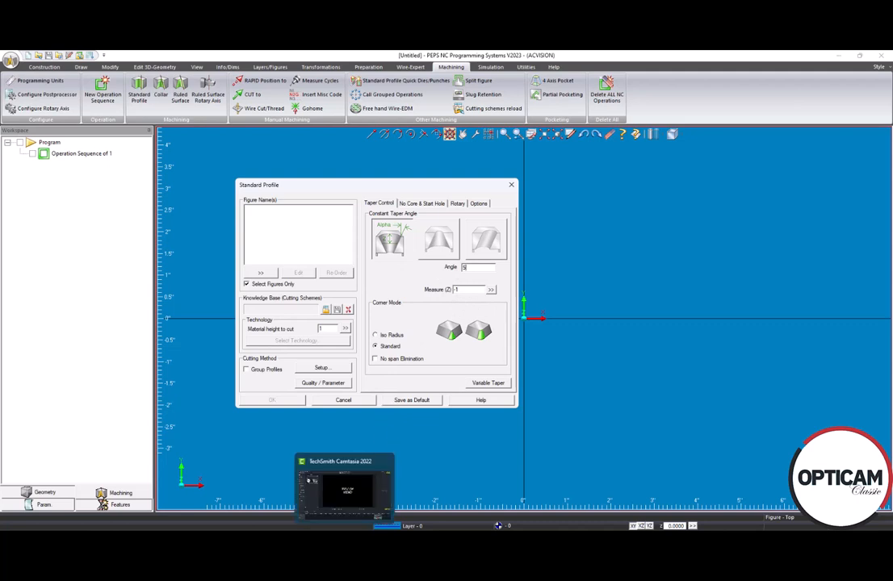
{"action": "mouse_move", "coordinate": [322, 537]}
{"action": "left_click", "coordinate": [299, 520]}
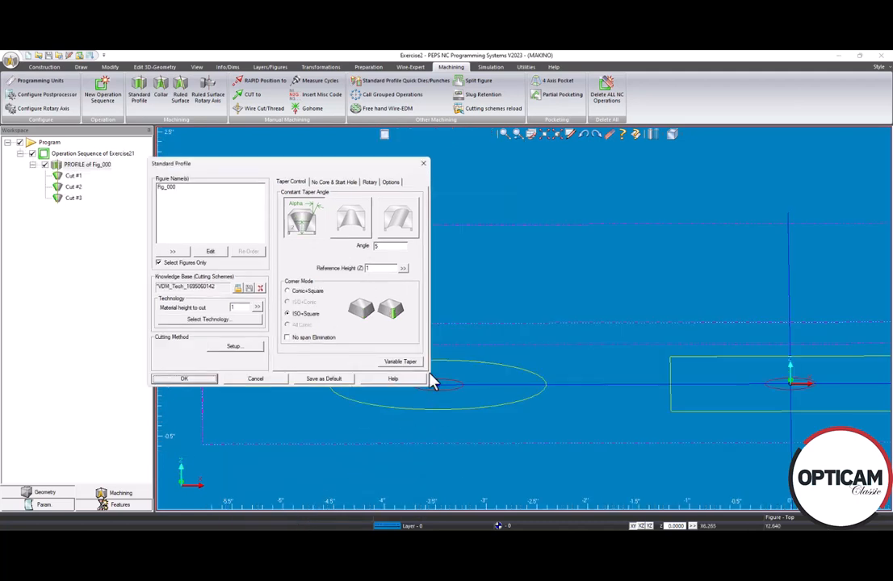
{"action": "left_click", "coordinate": [184, 380]}
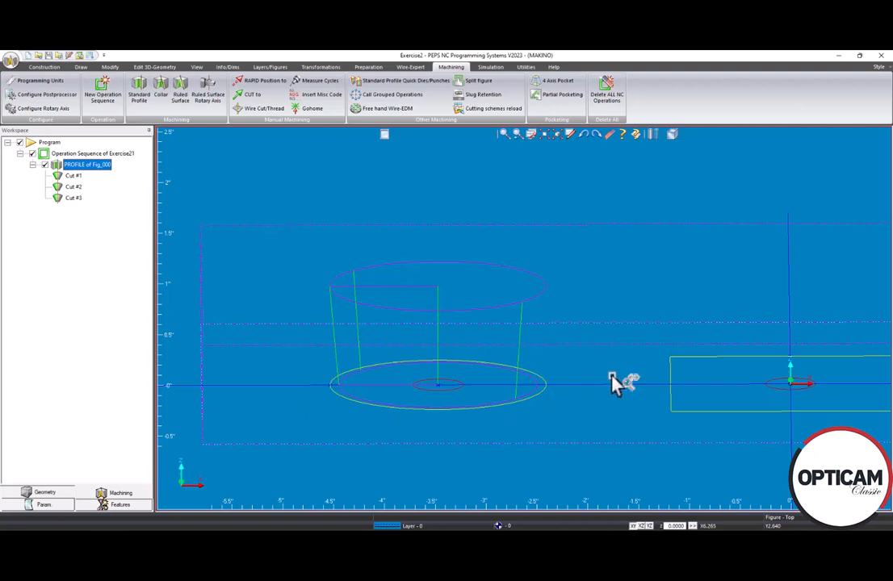
Create a standard profile operation on the central square with the downward-widening constant taper and an angle of 5
{"action": "scroll", "coordinate": [591, 372], "scroll_direction": "up", "scroll_amount": 2}
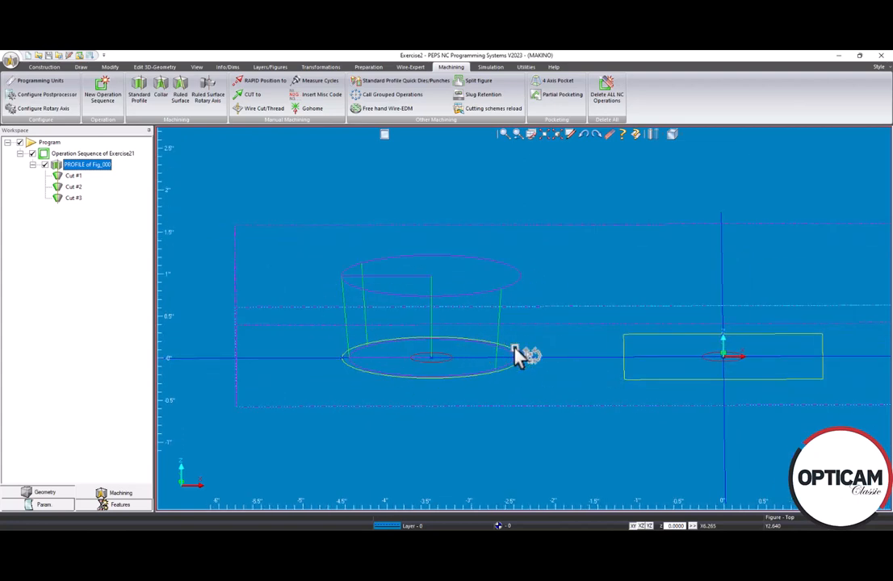
{"action": "left_click", "coordinate": [138, 91]}
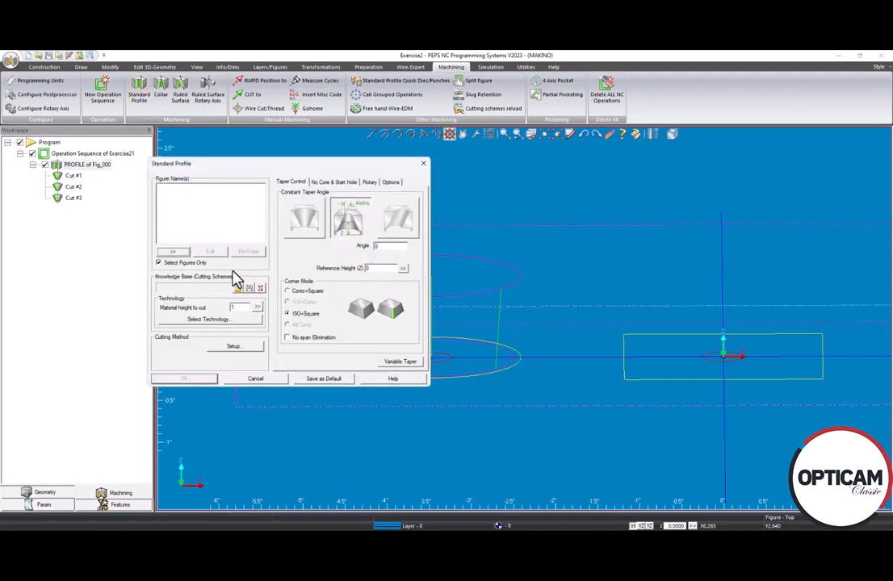
{"action": "left_click", "coordinate": [173, 252]}
{"action": "left_click", "coordinate": [672, 381]}
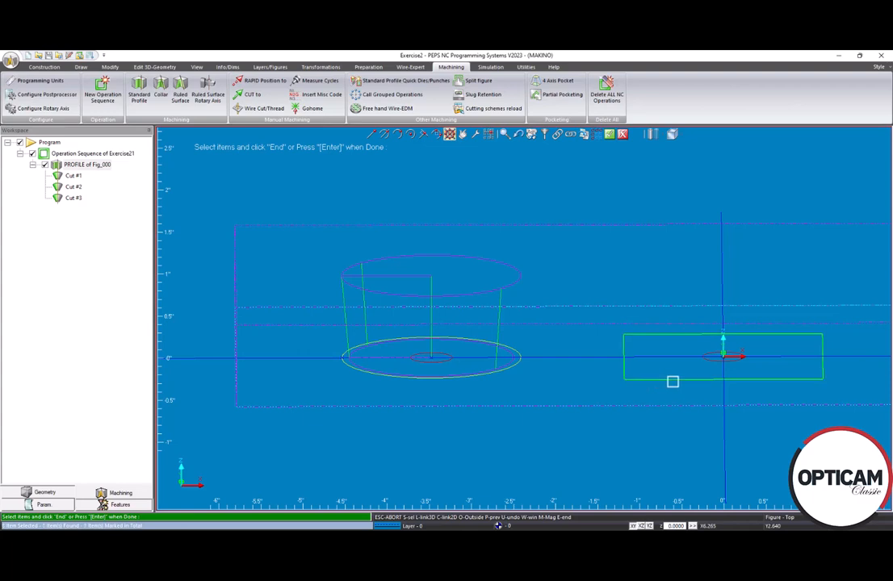
{"action": "left_click", "coordinate": [610, 134]}
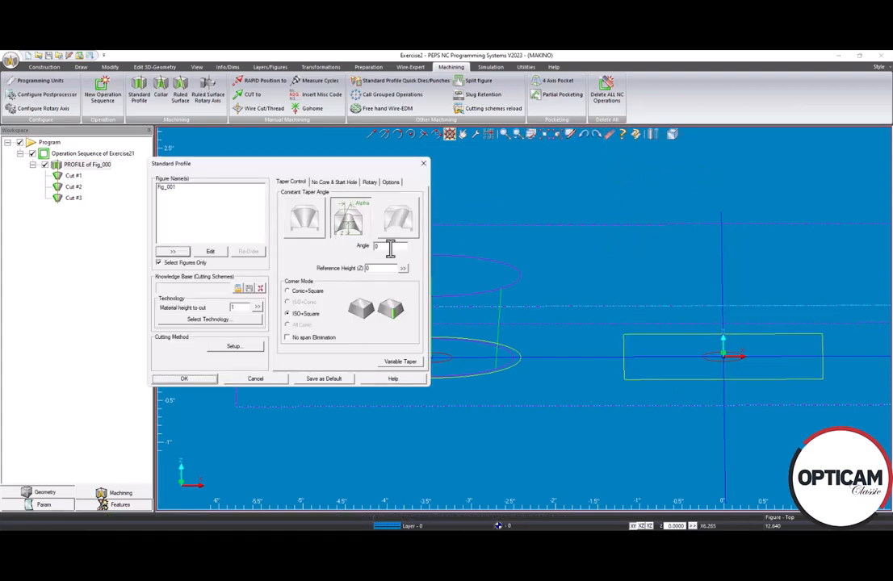
{"action": "left_click", "coordinate": [347, 220]}
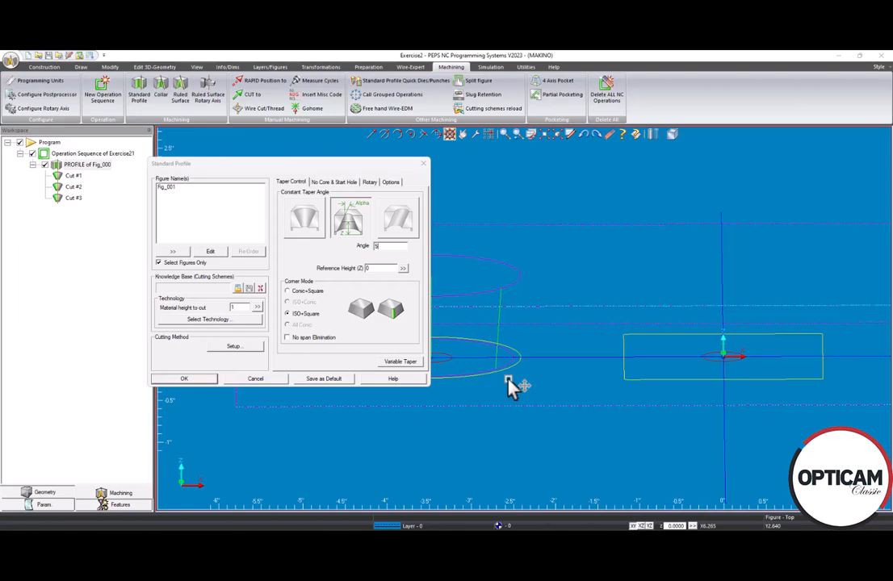
{"action": "key", "text": "Return"}
Examine the square's tapered profile and its corner geometry from several angles
{"action": "scroll", "coordinate": [727, 314], "scroll_direction": "down", "scroll_amount": 2}
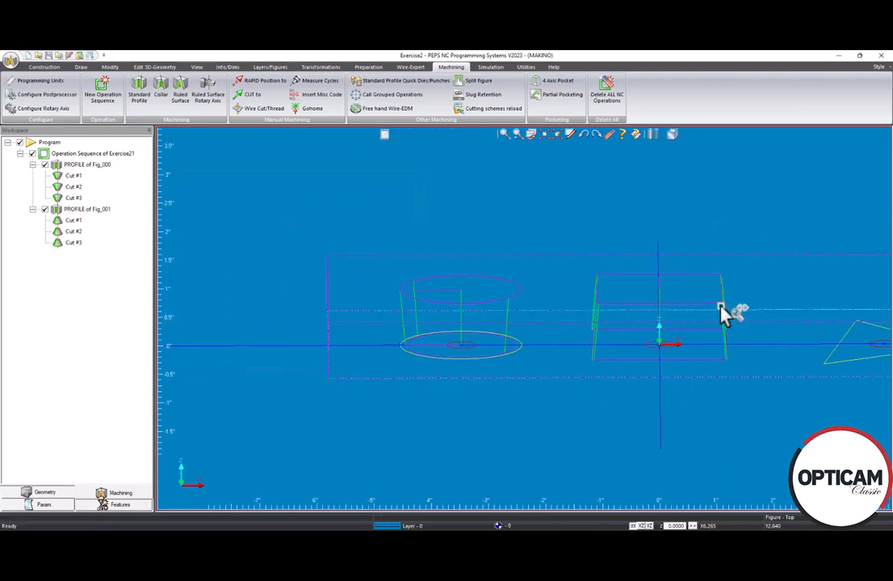
{"action": "scroll", "coordinate": [721, 306], "scroll_direction": "up", "scroll_amount": 2}
{"action": "middle_click_drag", "start_coordinate": [570, 341], "coordinate": [677, 387]}
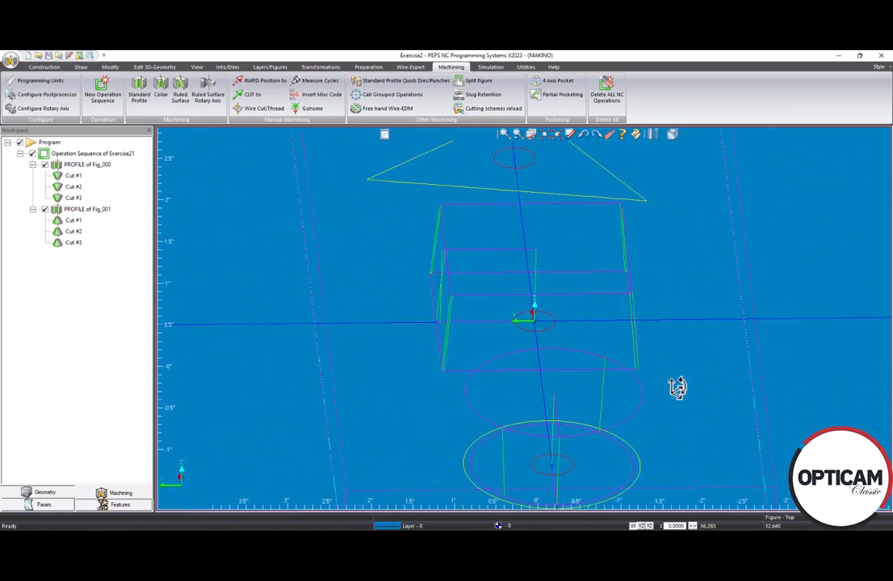
{"action": "scroll", "coordinate": [475, 320], "scroll_direction": "up", "scroll_amount": 6}
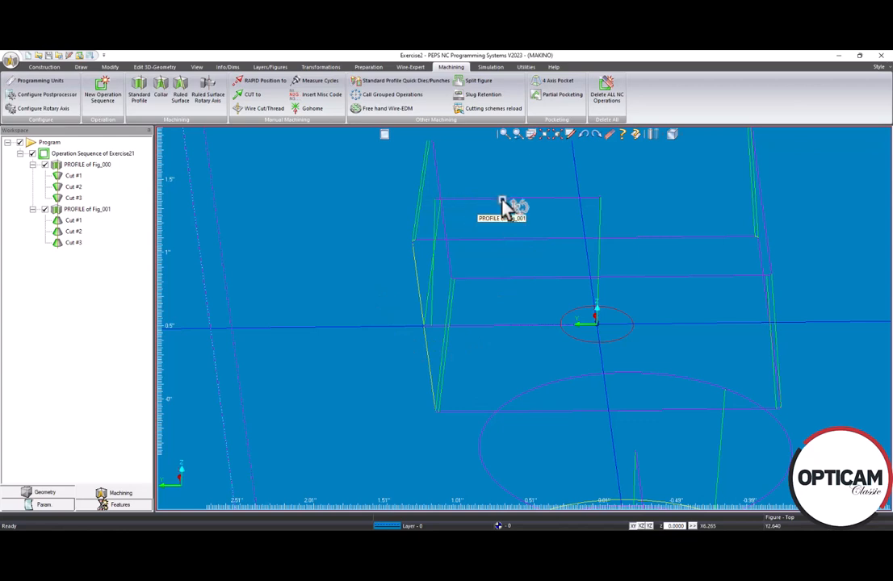
{"action": "scroll", "coordinate": [666, 369], "scroll_direction": "down", "scroll_amount": 5}
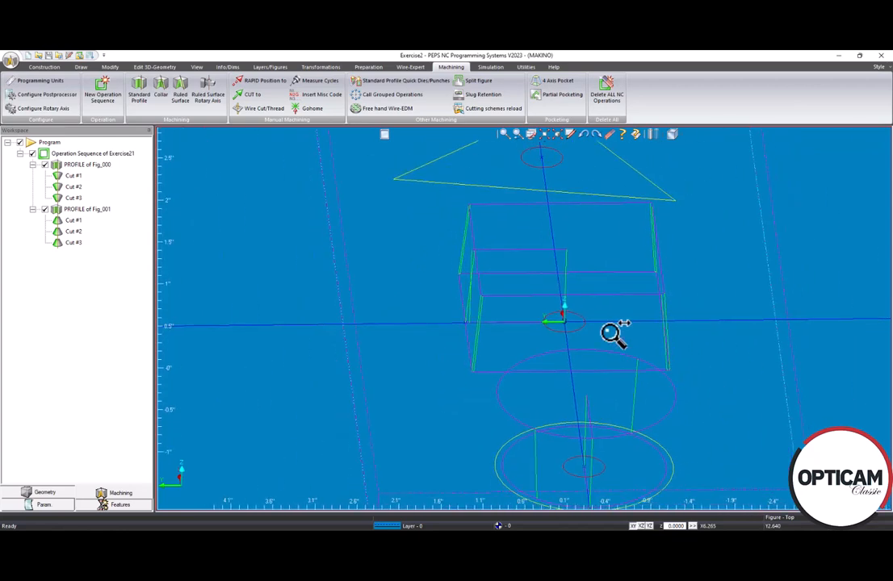
{"action": "middle_click_drag", "start_coordinate": [563, 380], "coordinate": [536, 406]}
{"action": "scroll", "coordinate": [557, 384], "scroll_direction": "up", "scroll_amount": 3}
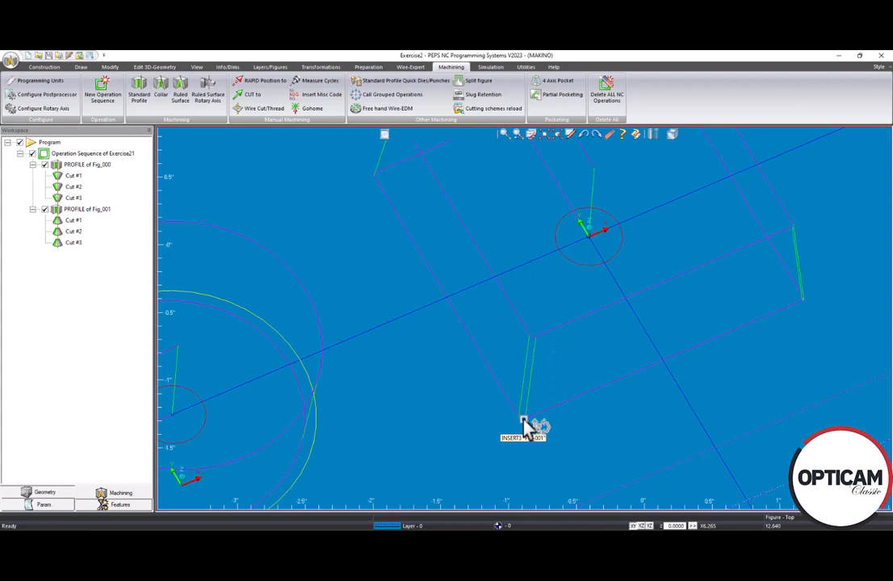
Change the corner mode of the square's profile to Conic+Square and accept the operation
{"action": "double_click", "coordinate": [80, 212]}
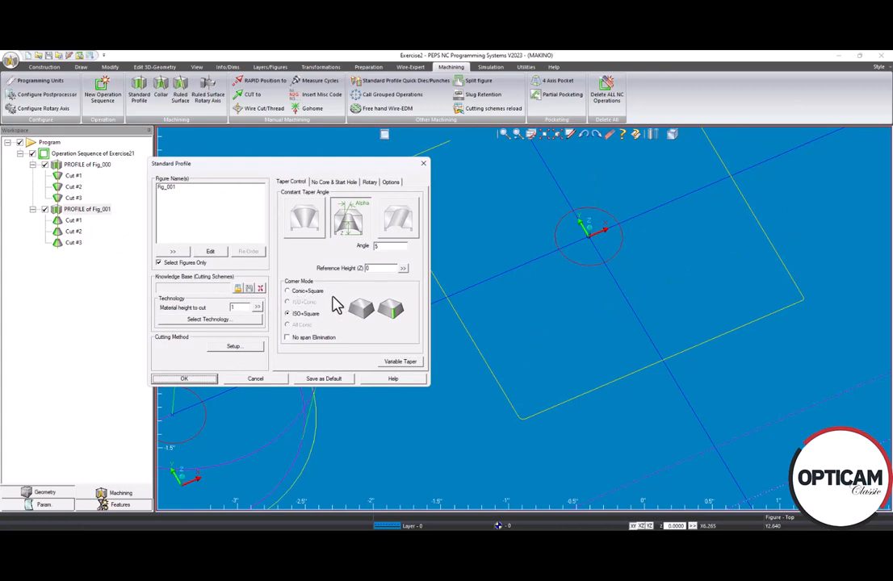
{"action": "left_click", "coordinate": [295, 315]}
{"action": "left_click", "coordinate": [295, 292]}
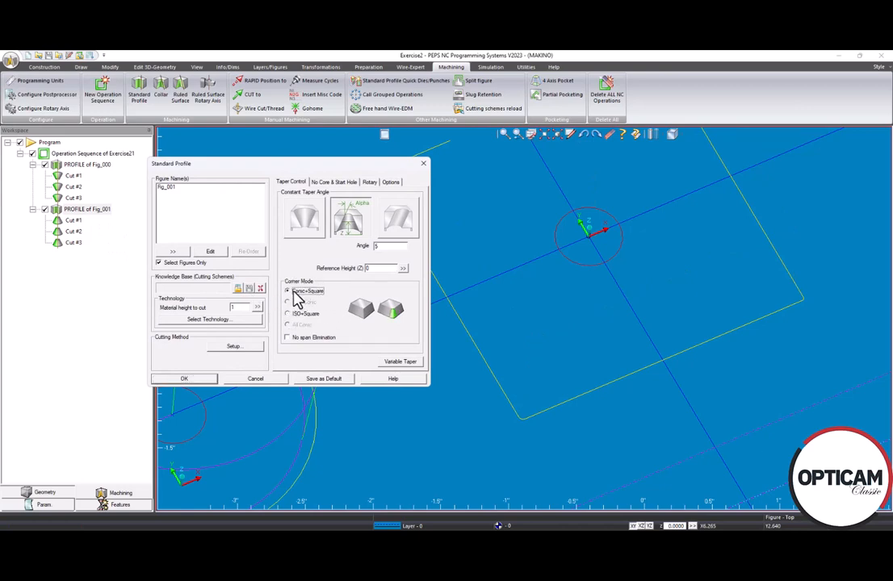
{"action": "left_click", "coordinate": [195, 380]}
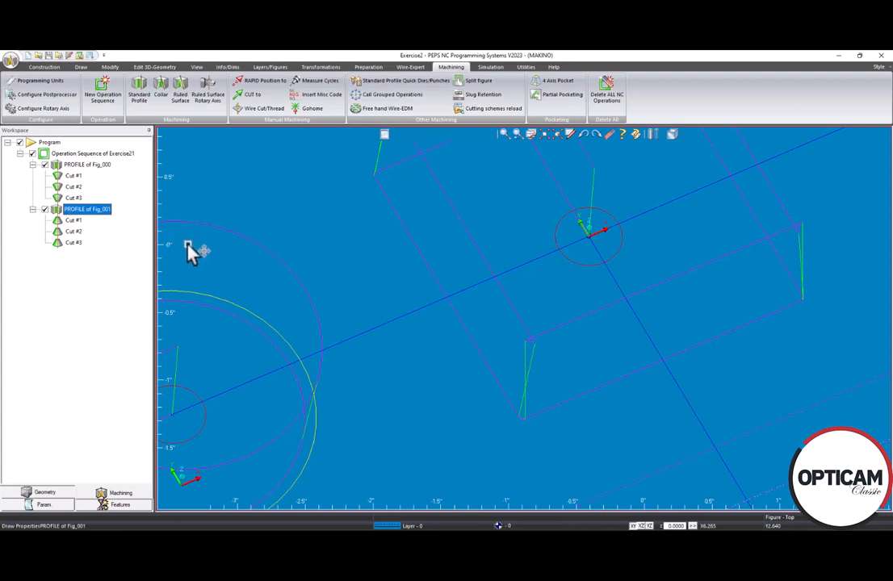
Switch the square's profile to the upward-widening constant taper and accept the operation
{"action": "double_click", "coordinate": [58, 205]}
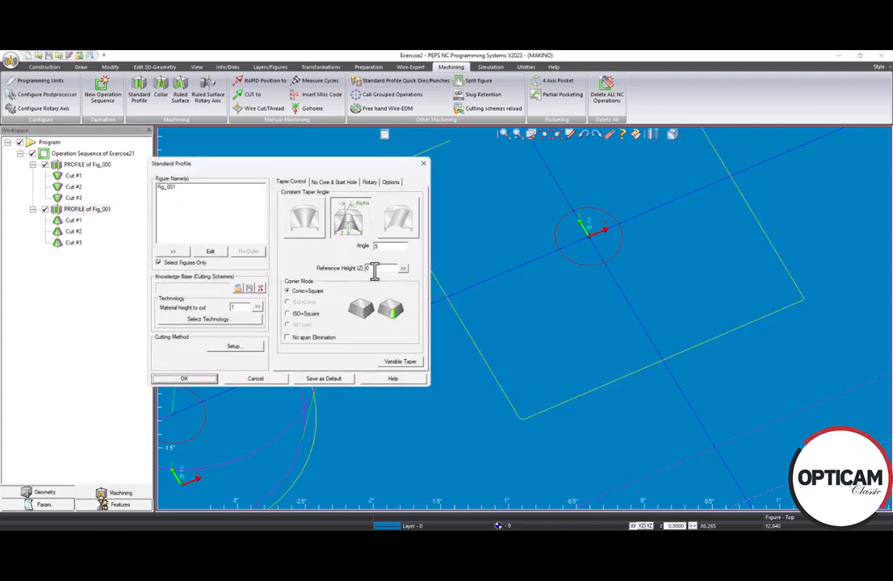
{"action": "left_click", "coordinate": [307, 225]}
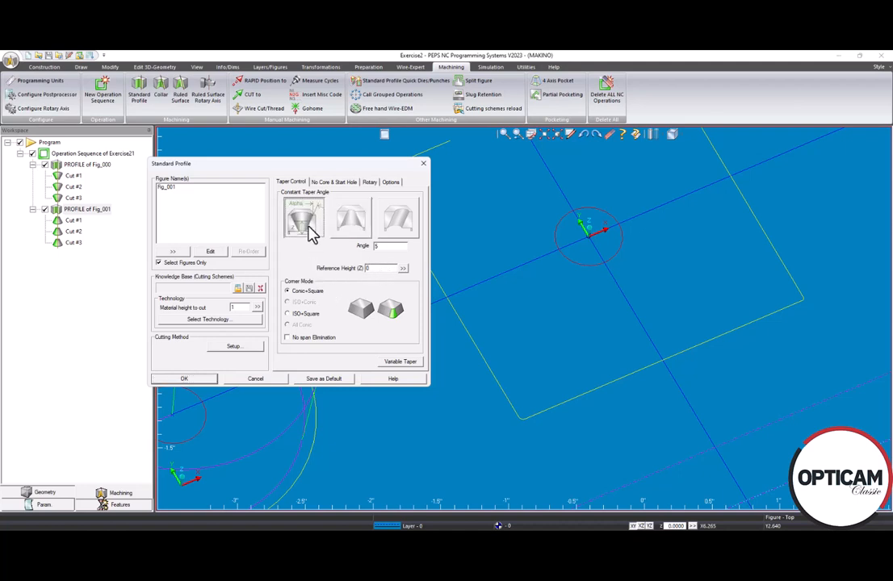
{"action": "left_click", "coordinate": [192, 381]}
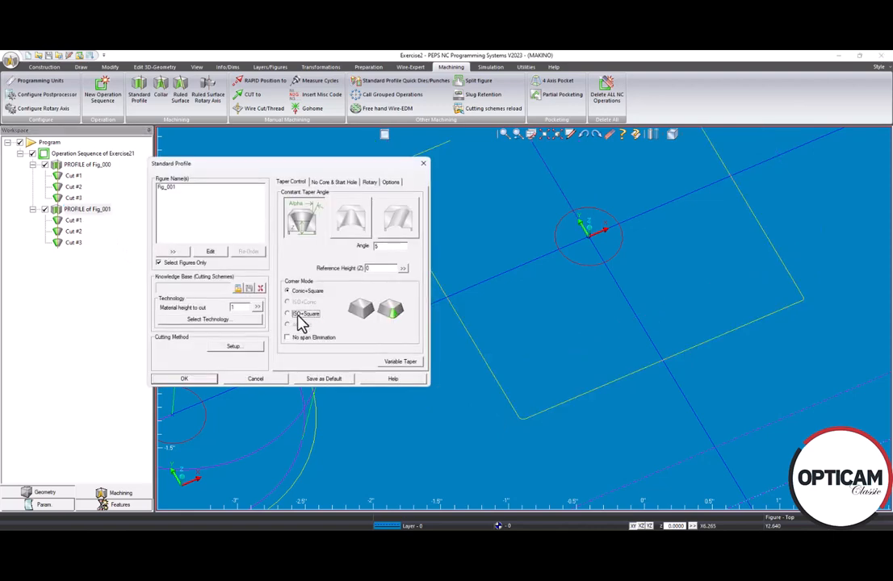
Check the square profile's tagging settings and reset the profile to ISO+Square corners with the downward-widening taper
{"action": "left_click", "coordinate": [297, 315]}
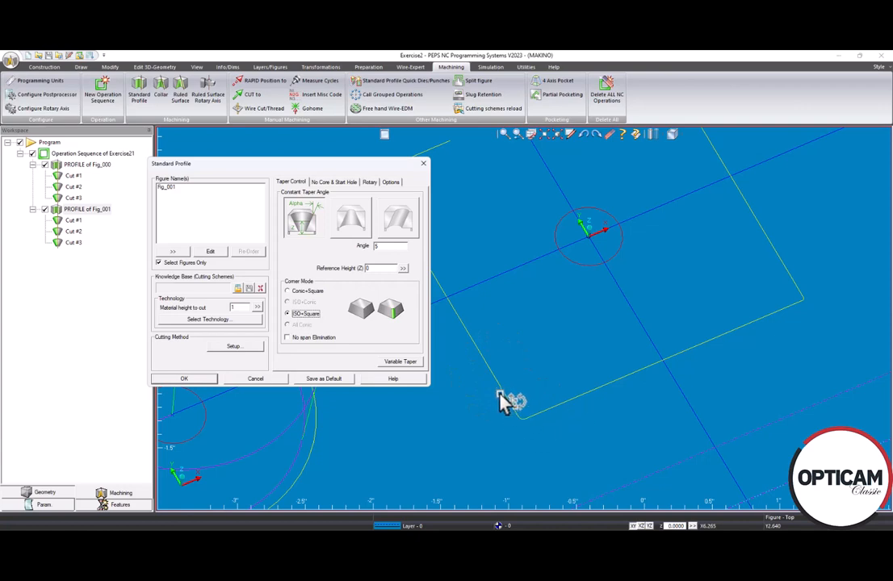
{"action": "left_click", "coordinate": [258, 346]}
{"action": "left_click", "coordinate": [358, 178]}
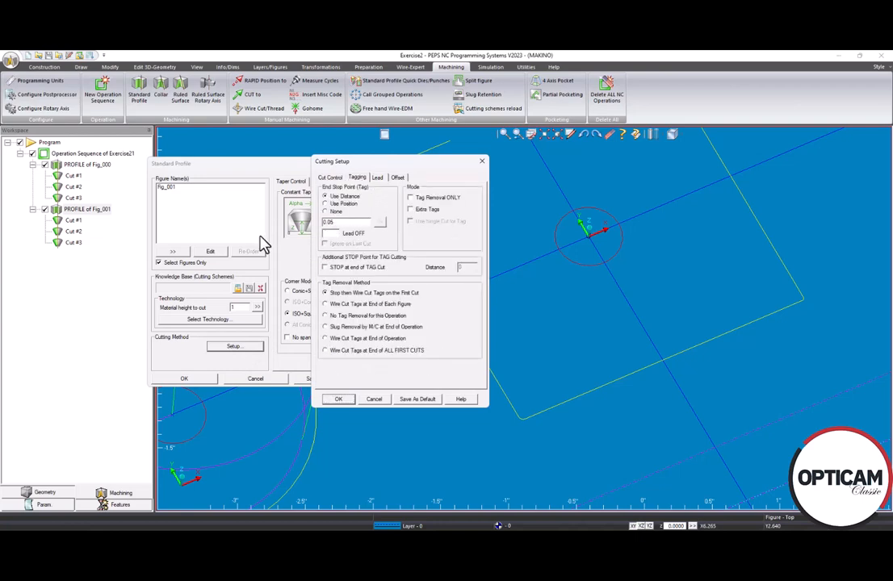
{"action": "left_click", "coordinate": [340, 400]}
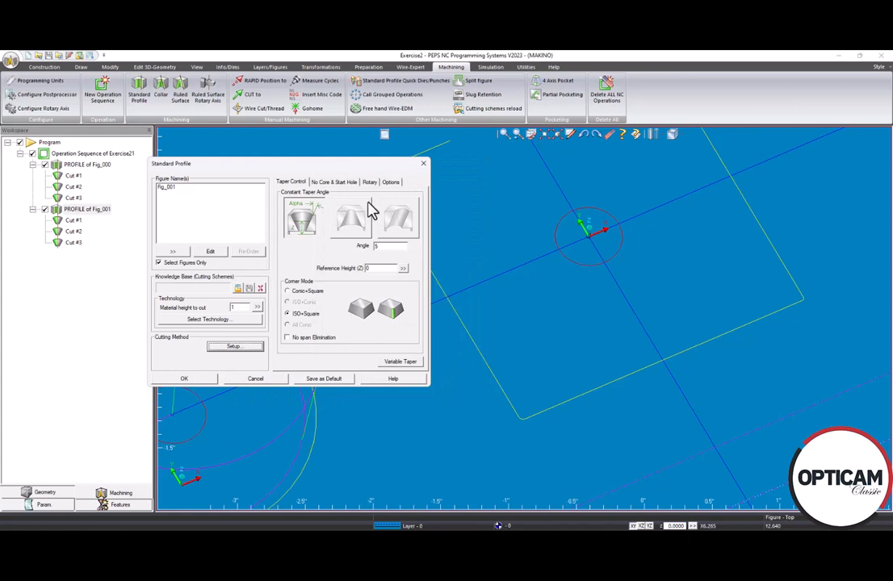
{"action": "left_click", "coordinate": [365, 212]}
{"action": "left_click", "coordinate": [201, 384]}
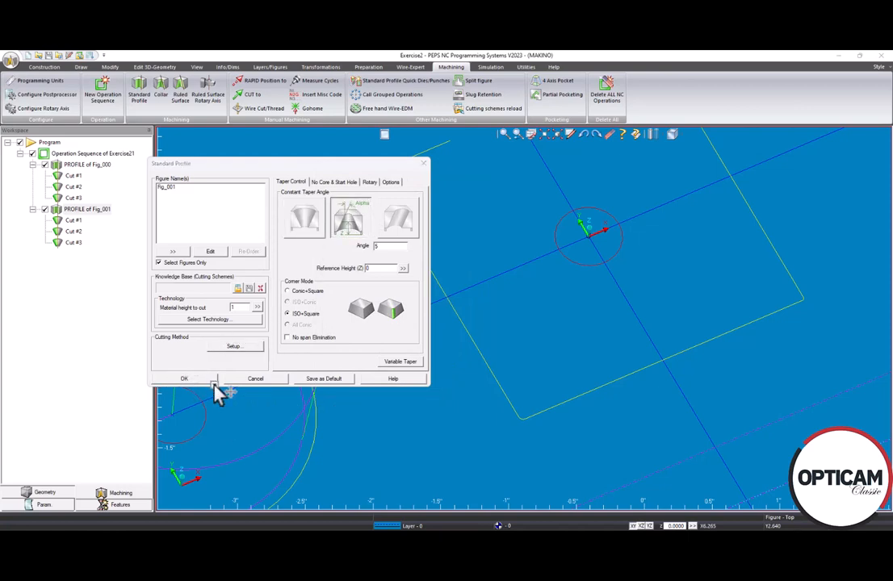
Start a standard profile operation and select the triangle as the figure to machine
{"action": "middle_click_drag", "start_coordinate": [587, 288], "coordinate": [556, 277]}
{"action": "middle_click_drag", "start_coordinate": [719, 313], "coordinate": [674, 239]}
{"action": "left_click", "coordinate": [675, 134]}
{"action": "left_click", "coordinate": [700, 152]}
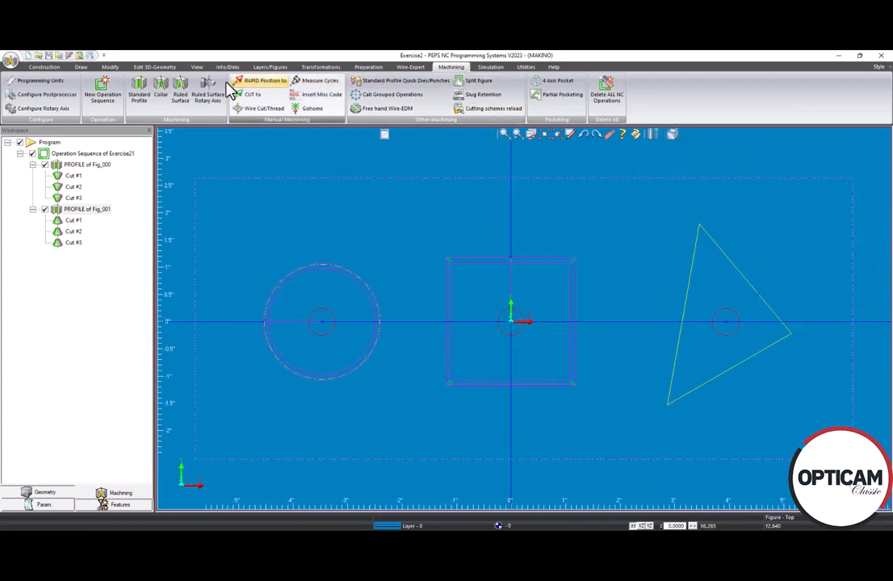
{"action": "left_click", "coordinate": [143, 91]}
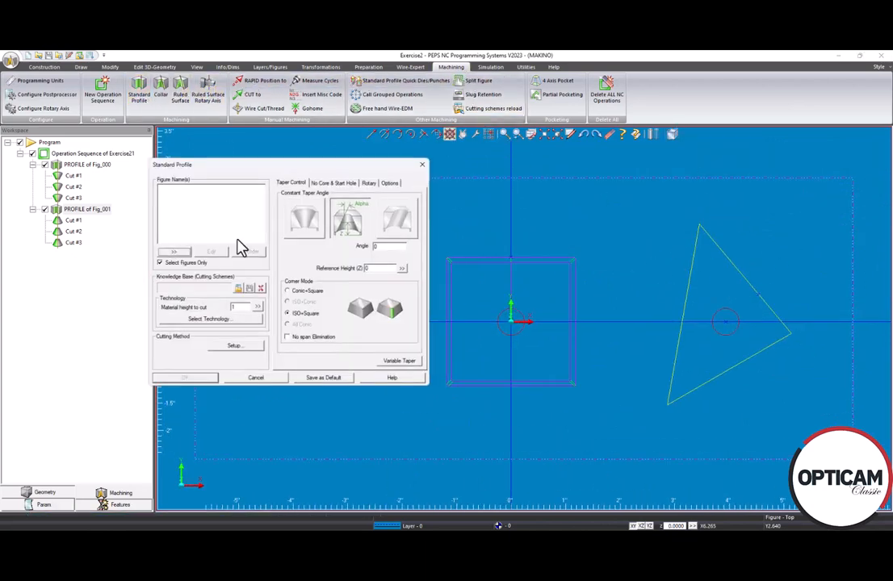
{"action": "left_click", "coordinate": [174, 252]}
{"action": "left_click", "coordinate": [677, 341]}
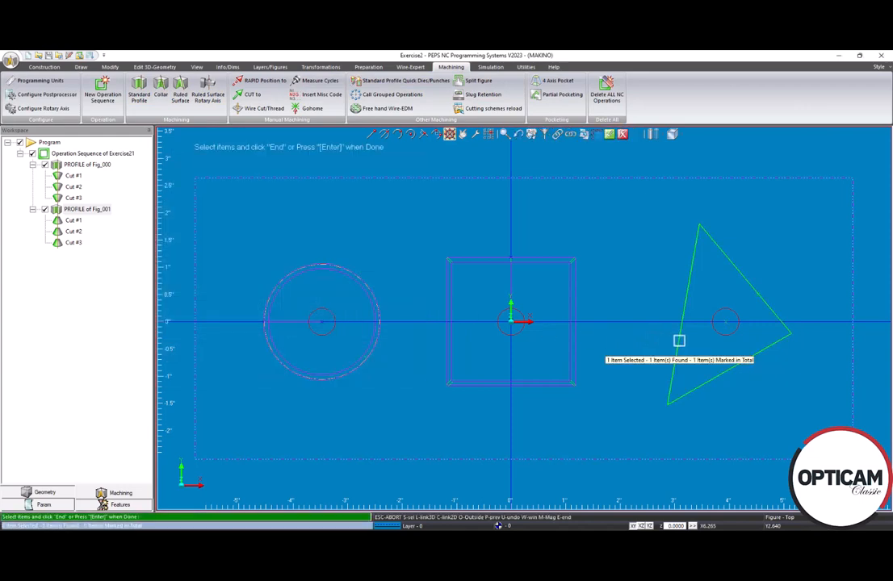
{"action": "left_click", "coordinate": [609, 136]}
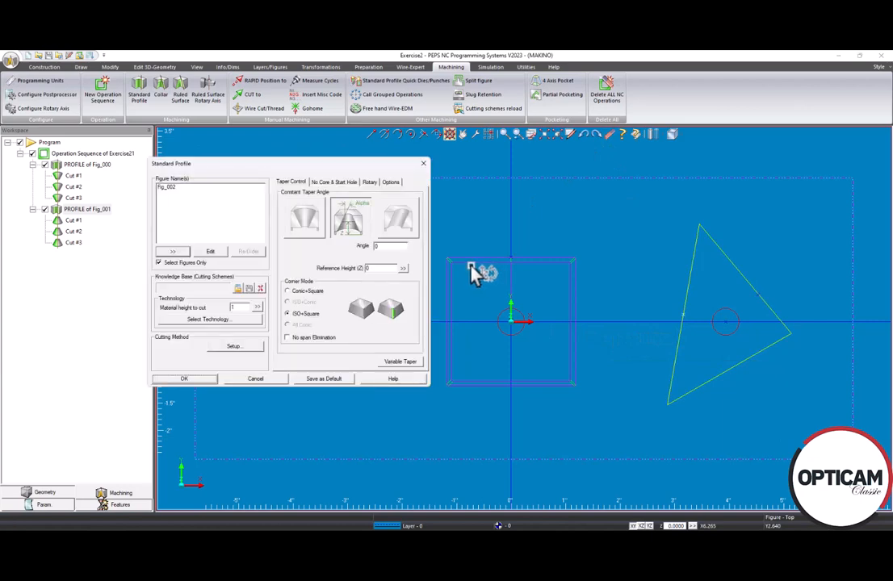
Give the triangle's profile the slanted constant taper, defined by XY component angles with an X angle component of 15
{"action": "left_click", "coordinate": [399, 220]}
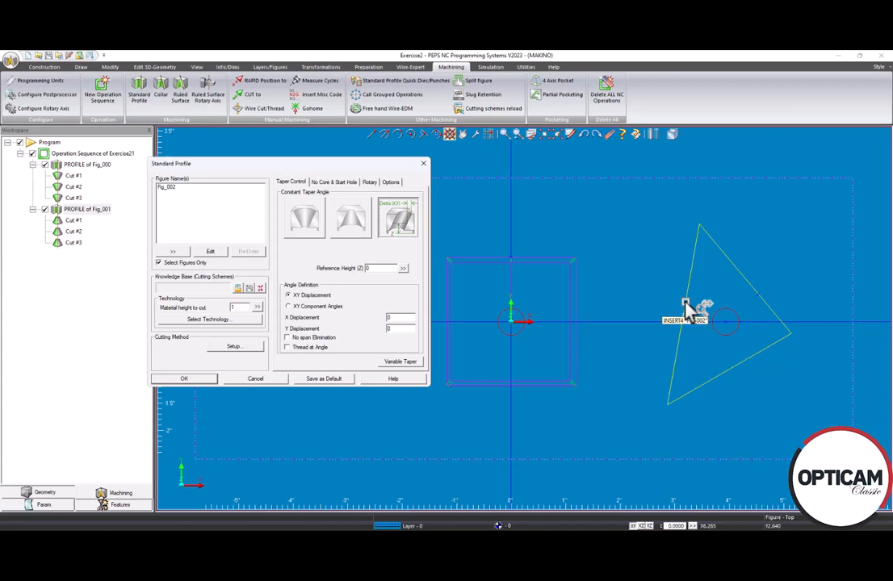
{"action": "left_click", "coordinate": [305, 307]}
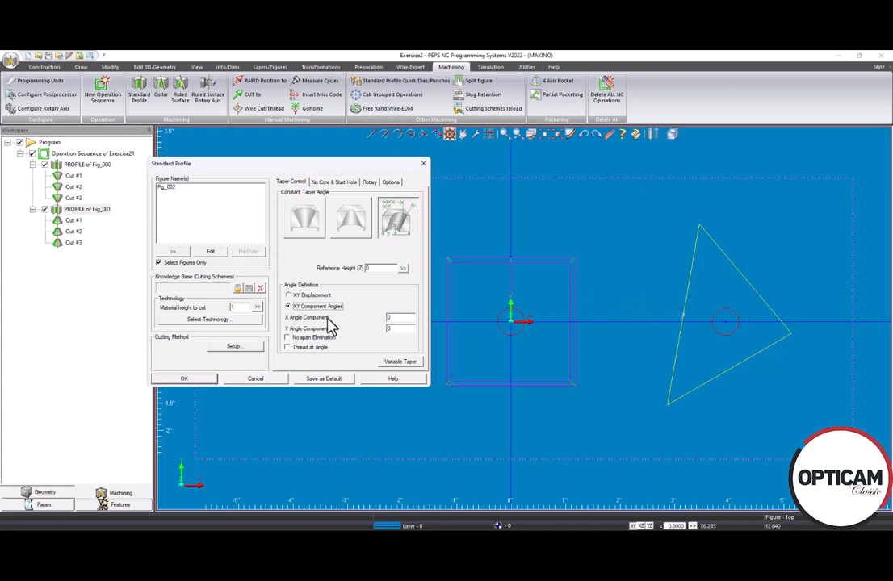
{"action": "double_click", "coordinate": [404, 318]}
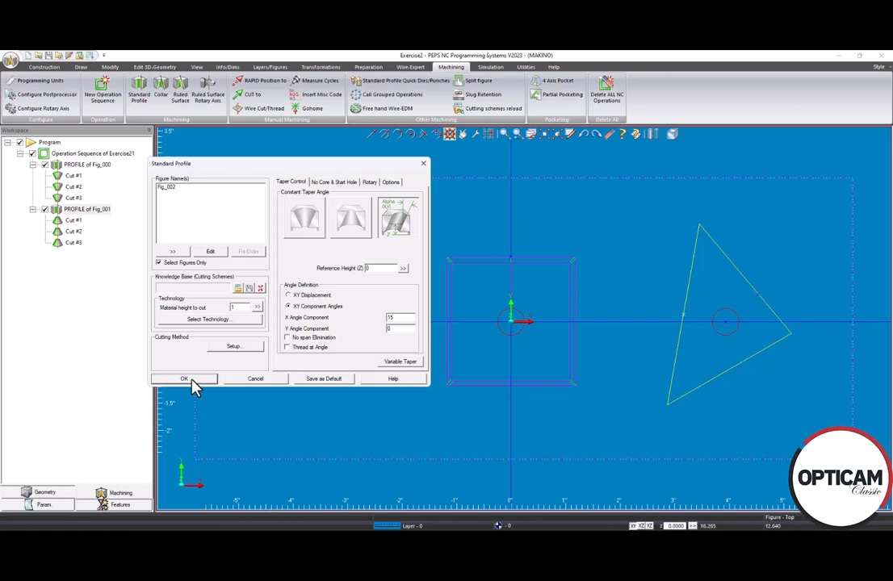
Clear the tag lead-off distance in the triangle's cutting setup and accept the profile operation
{"action": "left_click", "coordinate": [244, 347]}
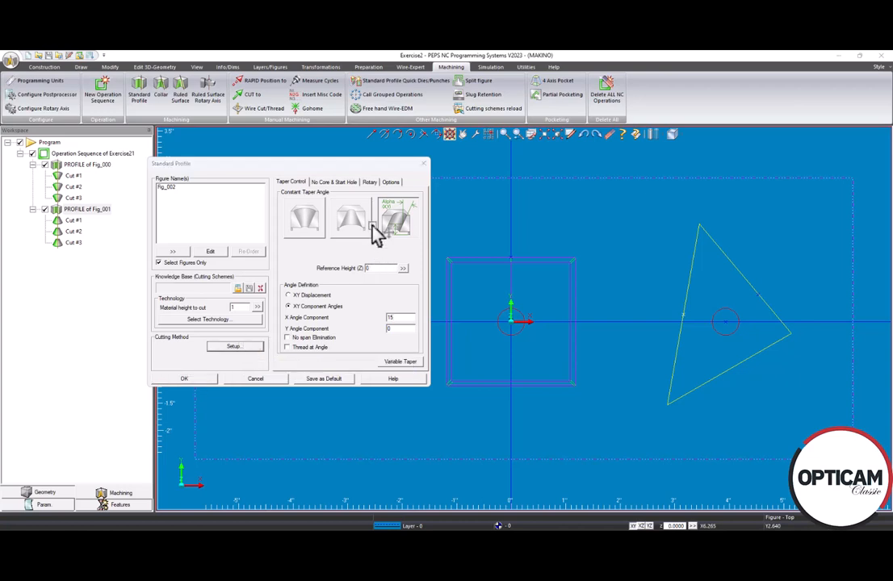
{"action": "left_click", "coordinate": [355, 178]}
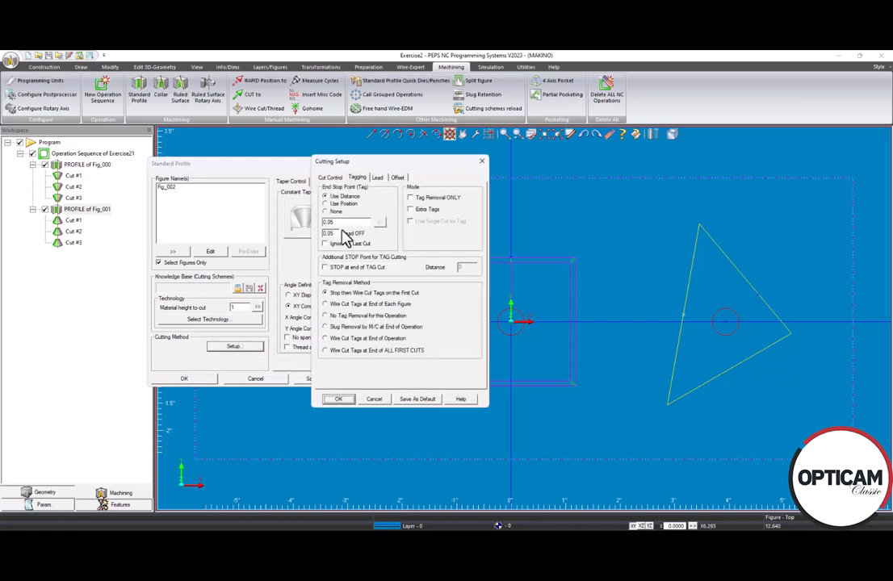
{"action": "double_click", "coordinate": [333, 233]}
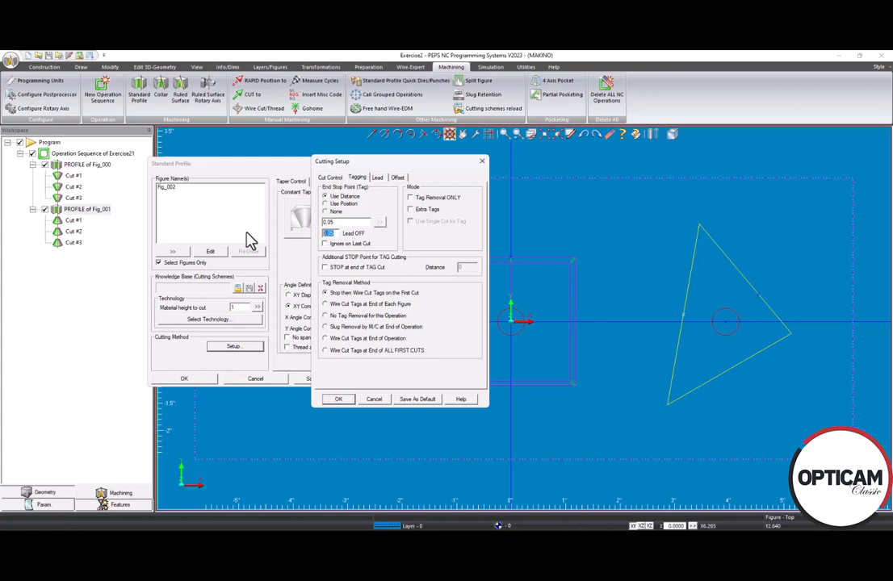
{"action": "left_click", "coordinate": [338, 399]}
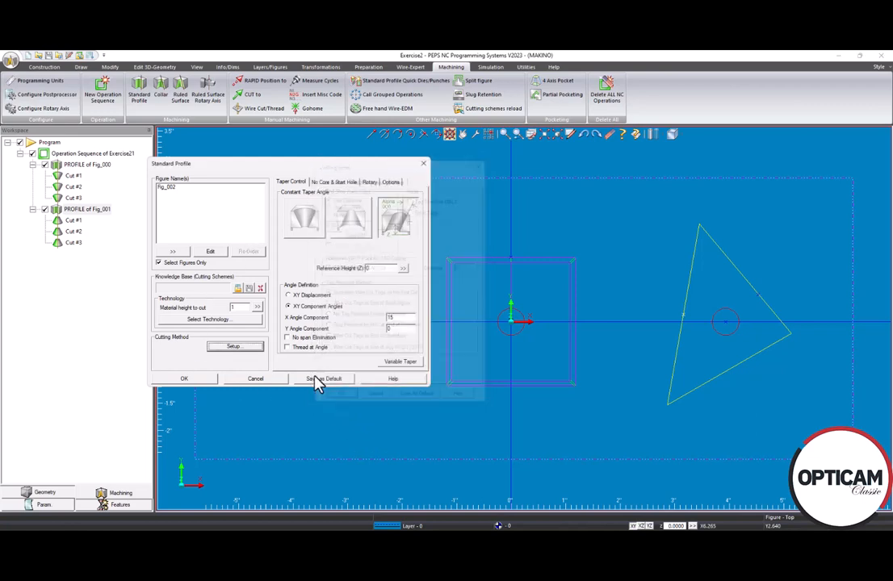
{"action": "left_click", "coordinate": [185, 379]}
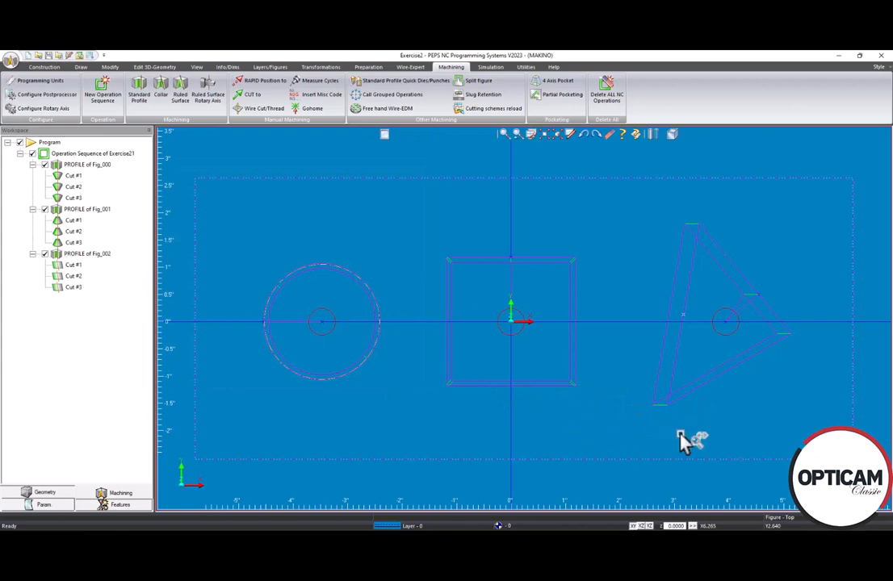
Change the X angle component of the triangle's profile to -15, accept it and inspect the slanted cut
{"action": "left_click_drag", "start_coordinate": [544, 450], "coordinate": [546, 375]}
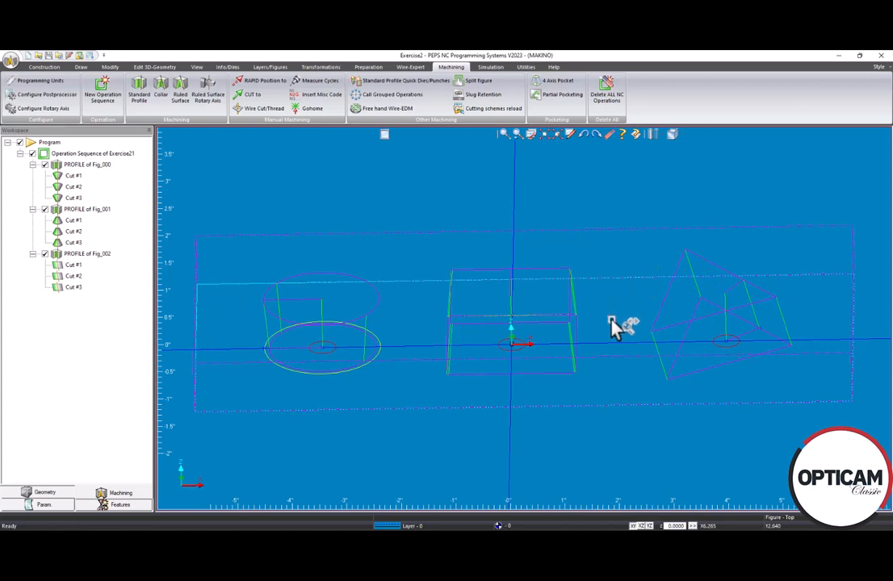
{"action": "scroll", "coordinate": [645, 342], "scroll_direction": "down", "scroll_amount": 1}
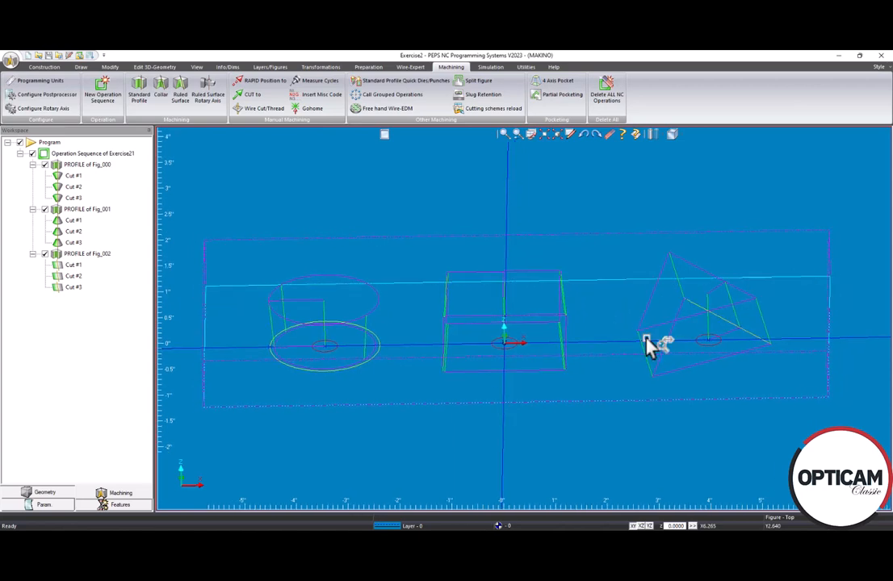
{"action": "mouse_move", "coordinate": [577, 379]}
{"action": "middle_mouse_down"}
{"action": "mouse_move", "coordinate": [585, 347]}
{"action": "mouse_move", "coordinate": [580, 372]}
{"action": "mouse_move", "coordinate": [568, 375]}
{"action": "middle_mouse_up"}
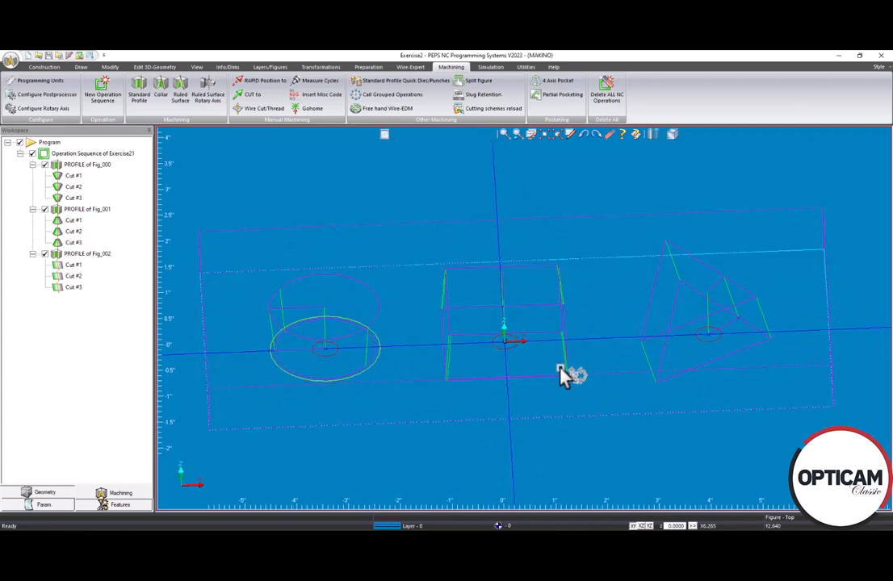
{"action": "double_click", "coordinate": [77, 254]}
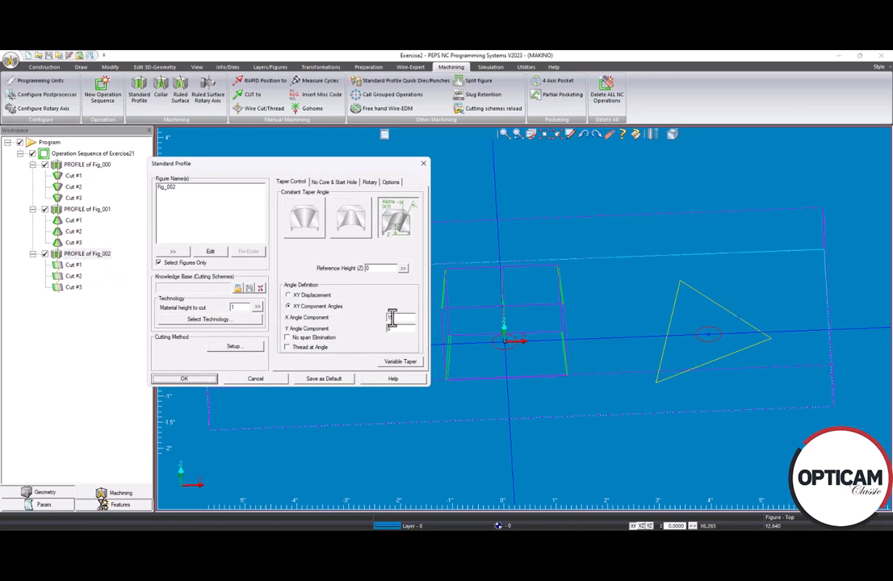
{"action": "left_click", "coordinate": [389, 318]}
{"action": "left_click", "coordinate": [190, 380]}
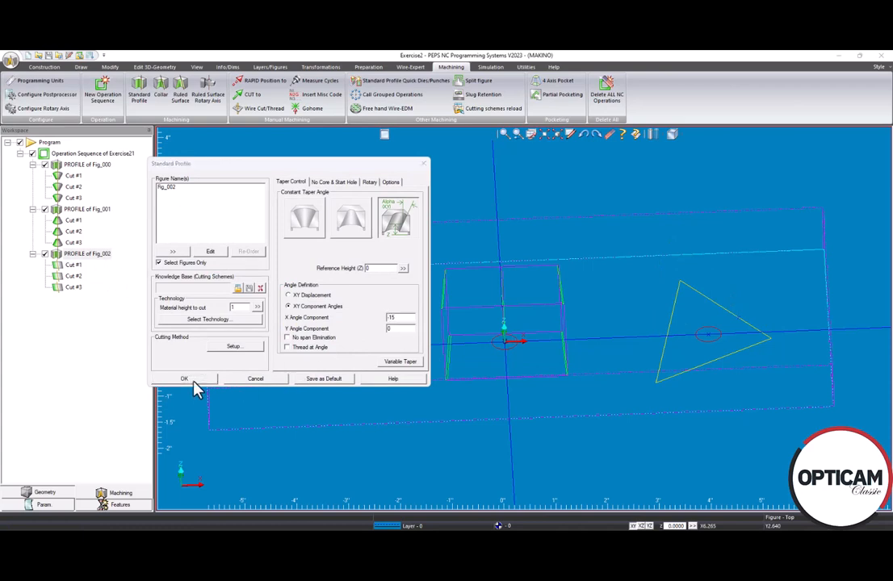
{"action": "left_click_drag", "start_coordinate": [607, 379], "coordinate": [542, 359]}
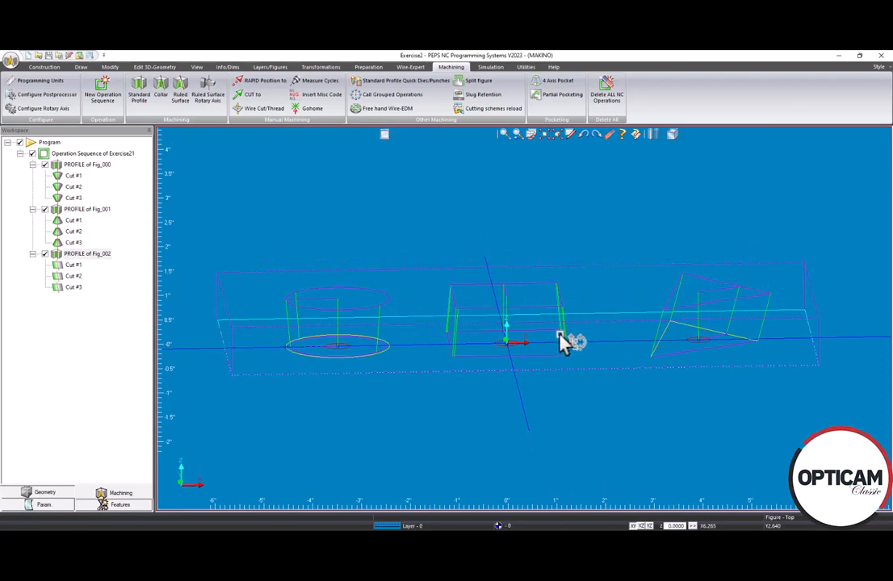
{"action": "mouse_move", "coordinate": [566, 341]}
{"action": "left_mouse_down"}
{"action": "mouse_move", "coordinate": [560, 309]}
{"action": "mouse_move", "coordinate": [561, 358]}
{"action": "mouse_move", "coordinate": [574, 343]}
{"action": "mouse_move", "coordinate": [563, 356]}
{"action": "left_mouse_up"}
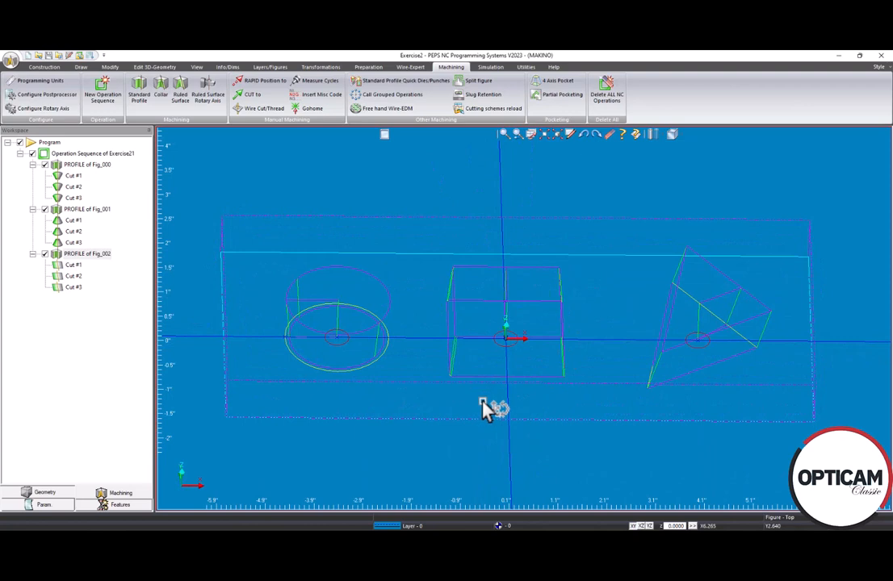